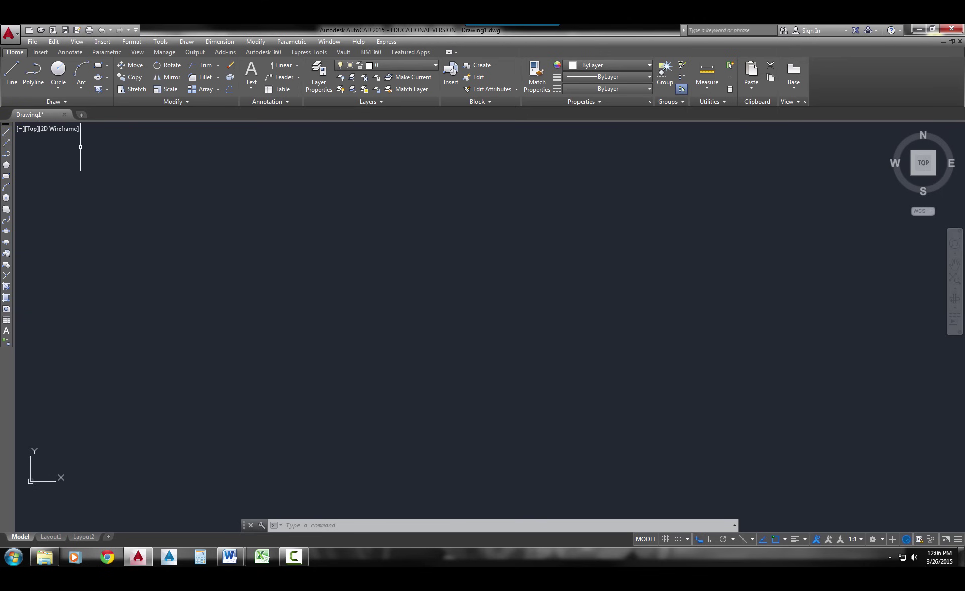
Start LINE from the Draw toolbar, toggle Dynamic Input off and back on, then cancel
left_click(11, 73)
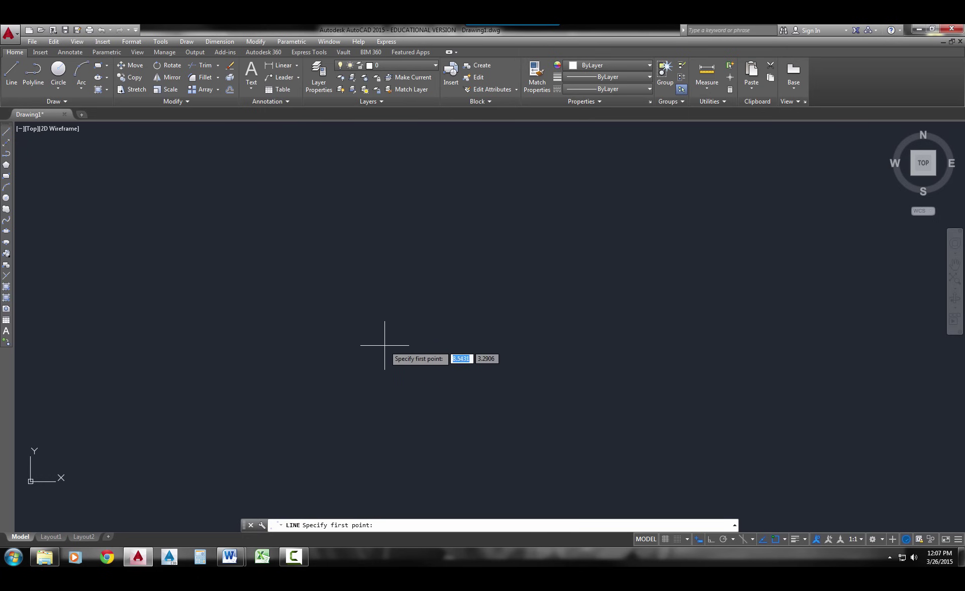
left_click(700, 540)
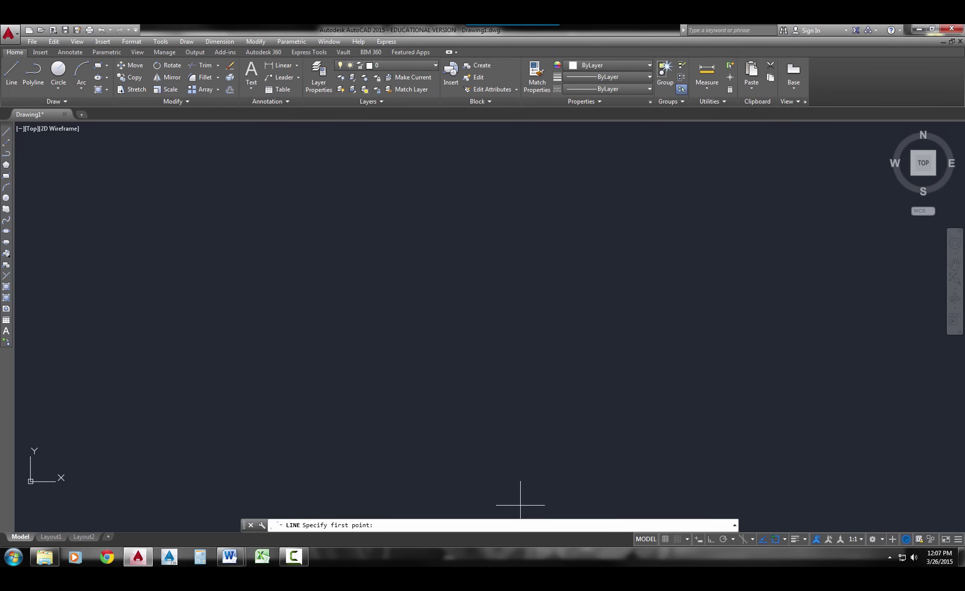
left_click(698, 539)
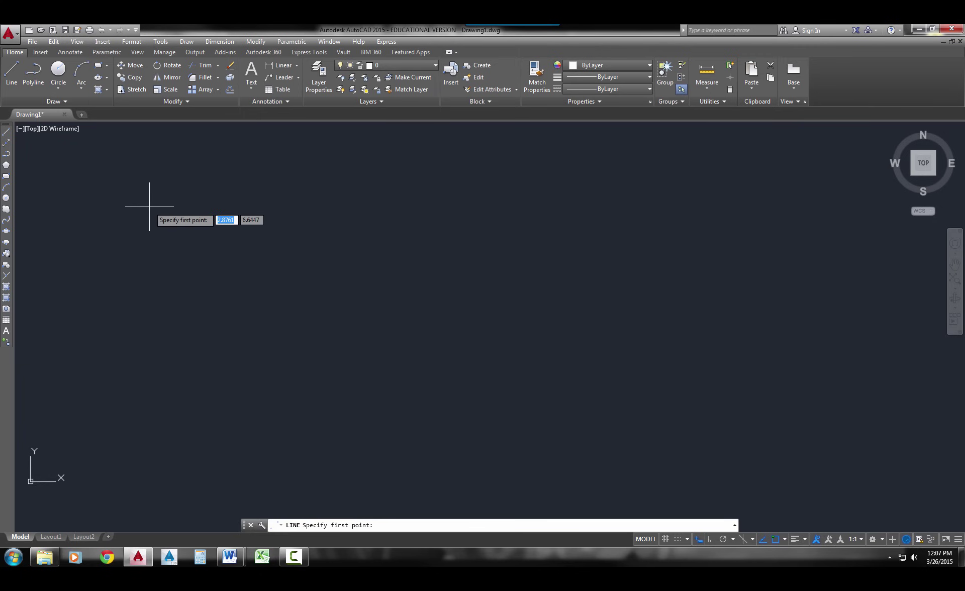
key("Escape")
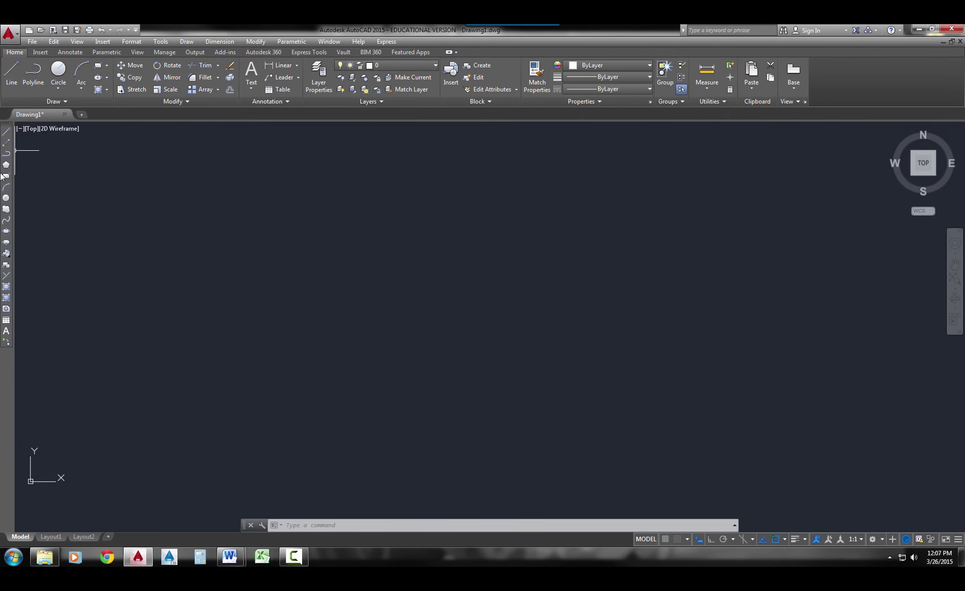
Start LINE again from the Draw toolbar and from the Draw menu, cancelling each time
left_click(6, 133)
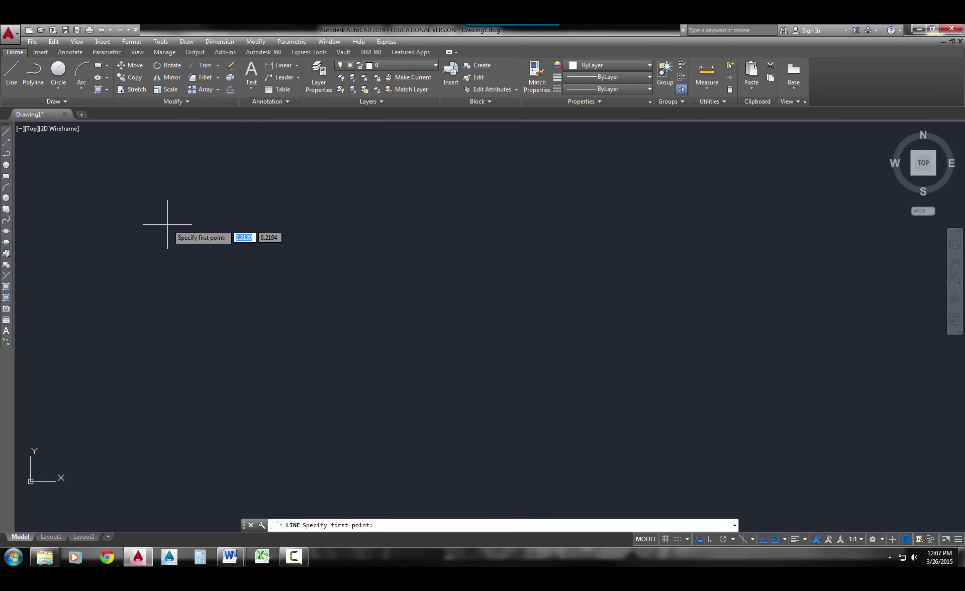
key("Escape")
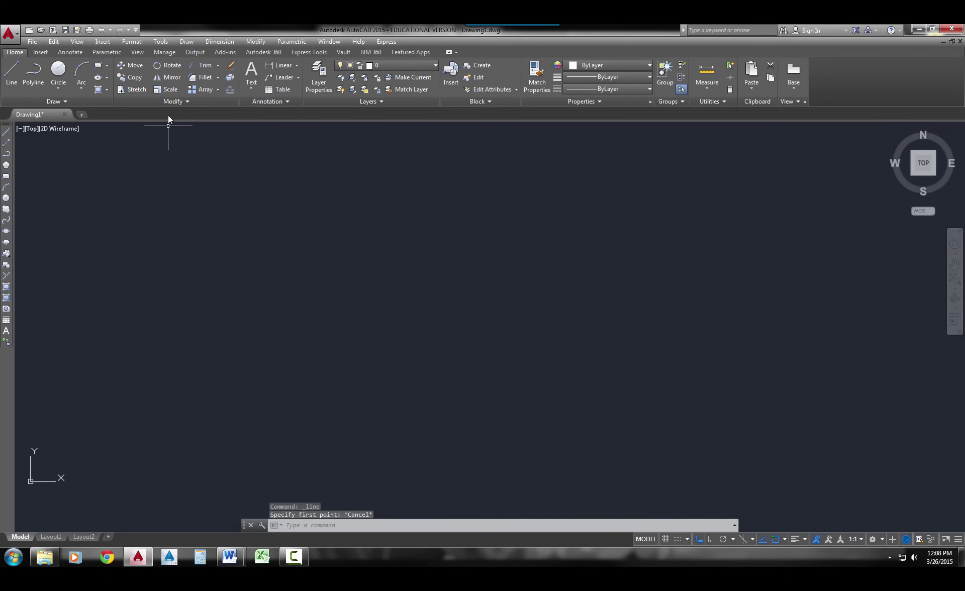
left_click(189, 41)
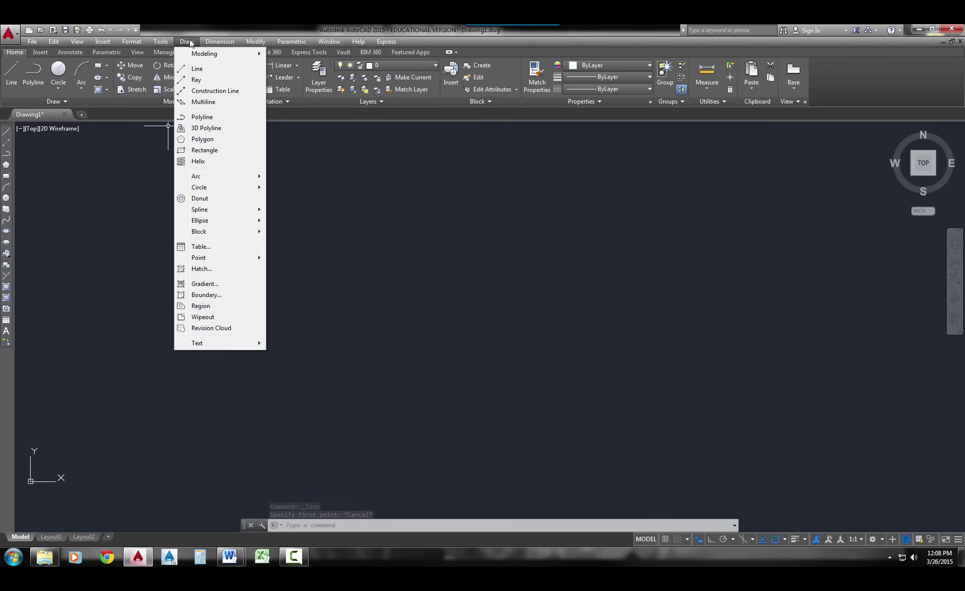
left_click(196, 70)
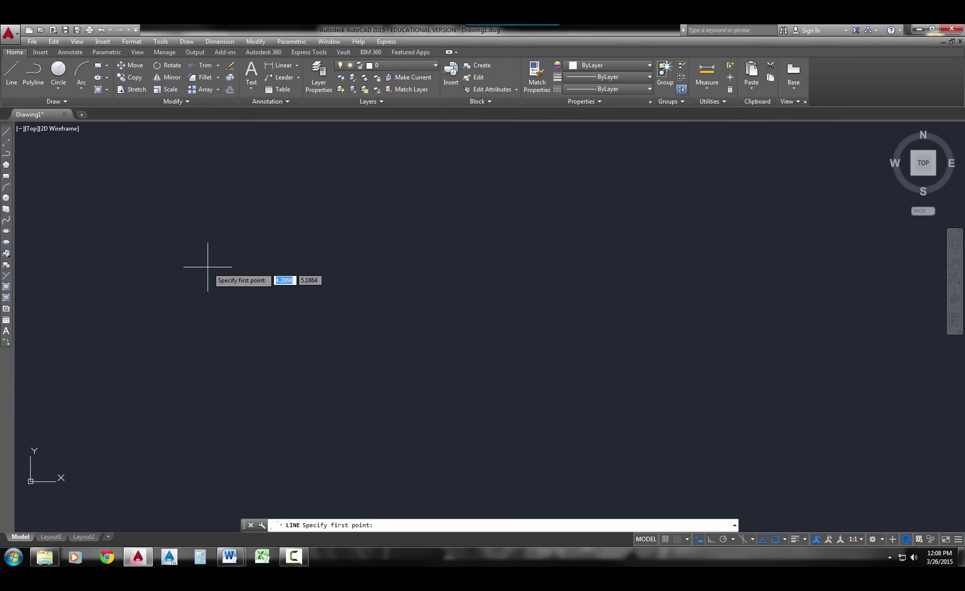
key("Escape")
key("Escape")
key("Escape")
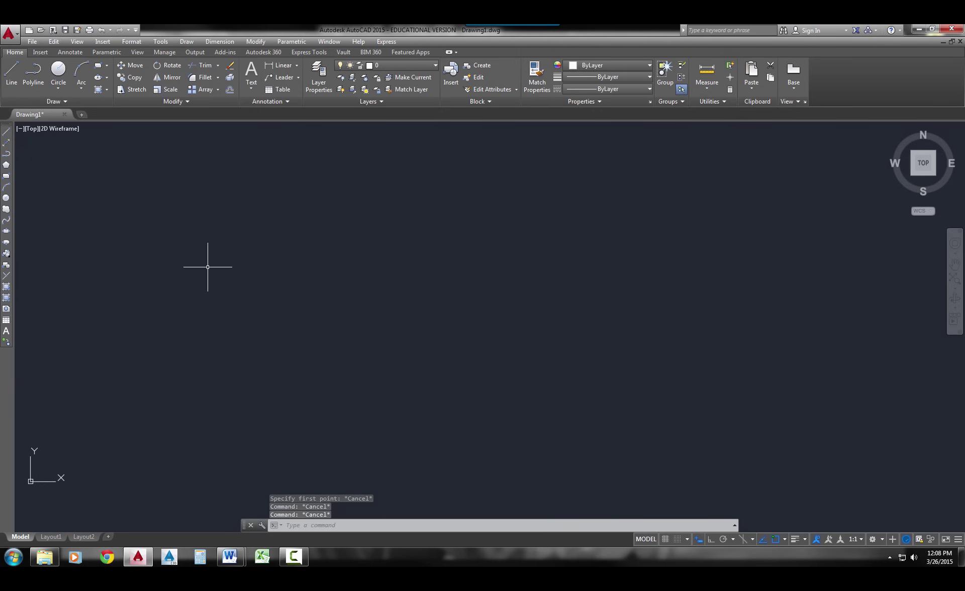
Start LINE by typing LINE, cancel it, then leave it running via the alias L
type("LINE")
key("Return")
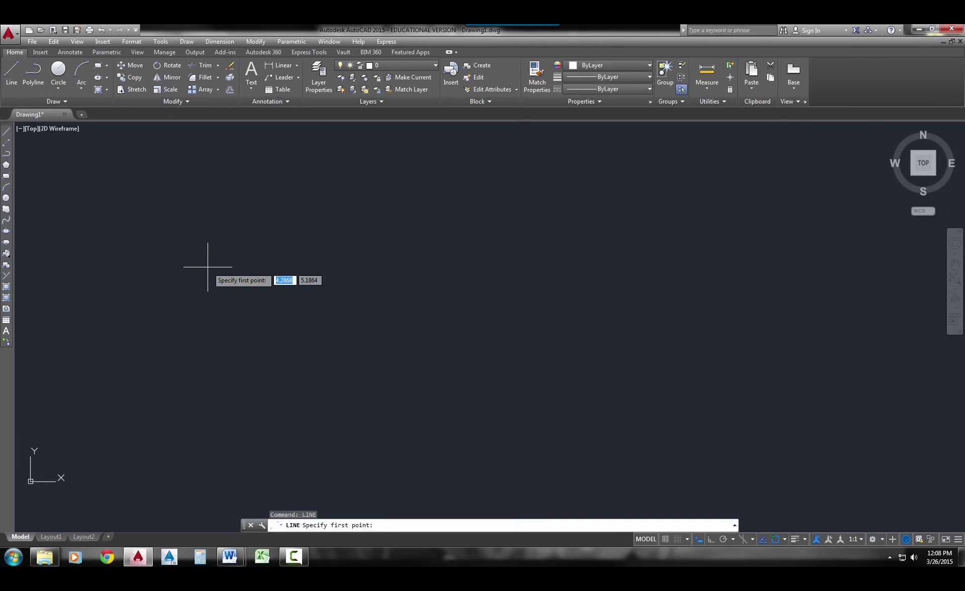
key("Escape")
key("Escape")
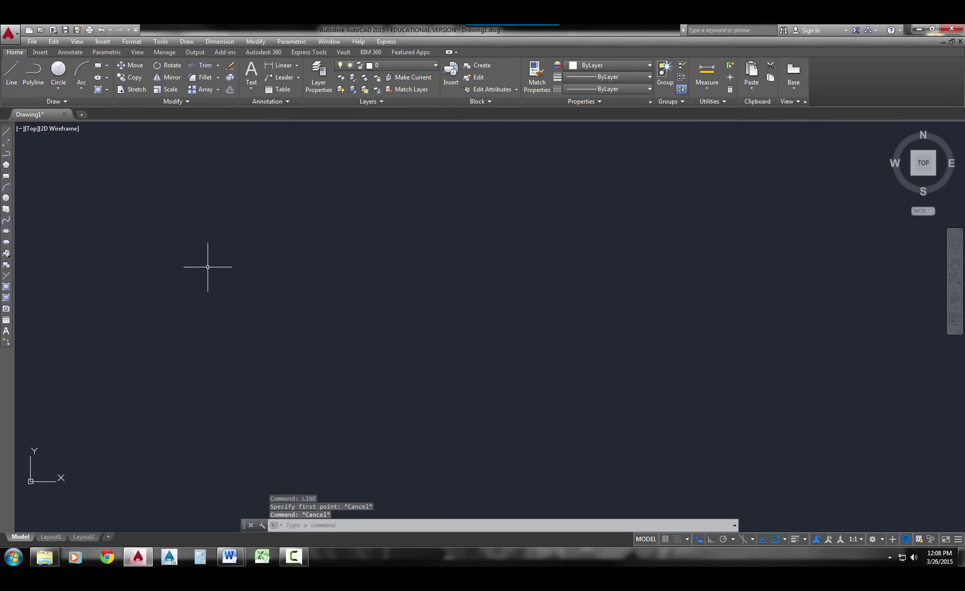
type("L")
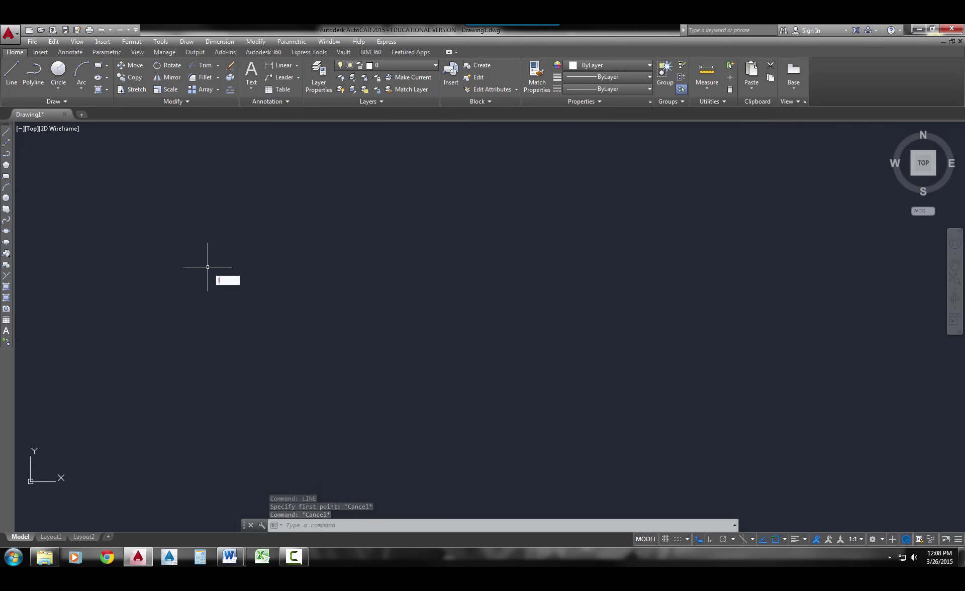
key("Return")
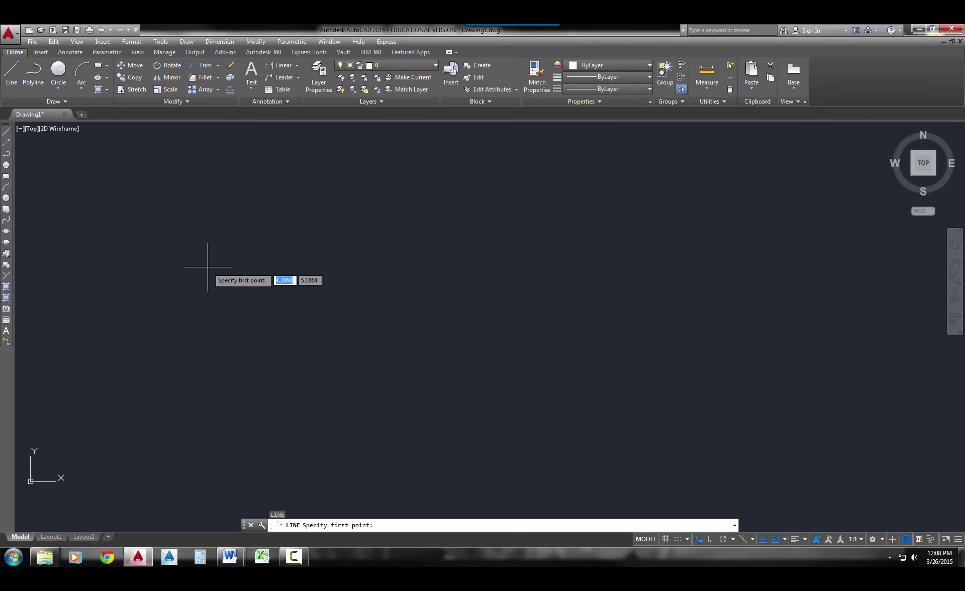
Press Esc to cancel the waiting LINE command
key("Escape")
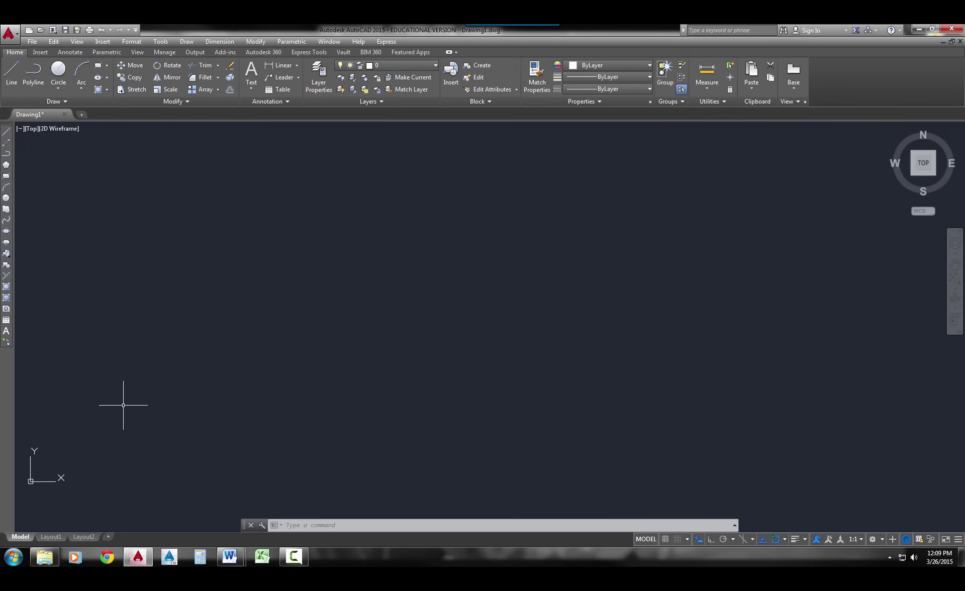
Start a new line from the Draw toolbar with its first point at 2,2
left_click(10, 78)
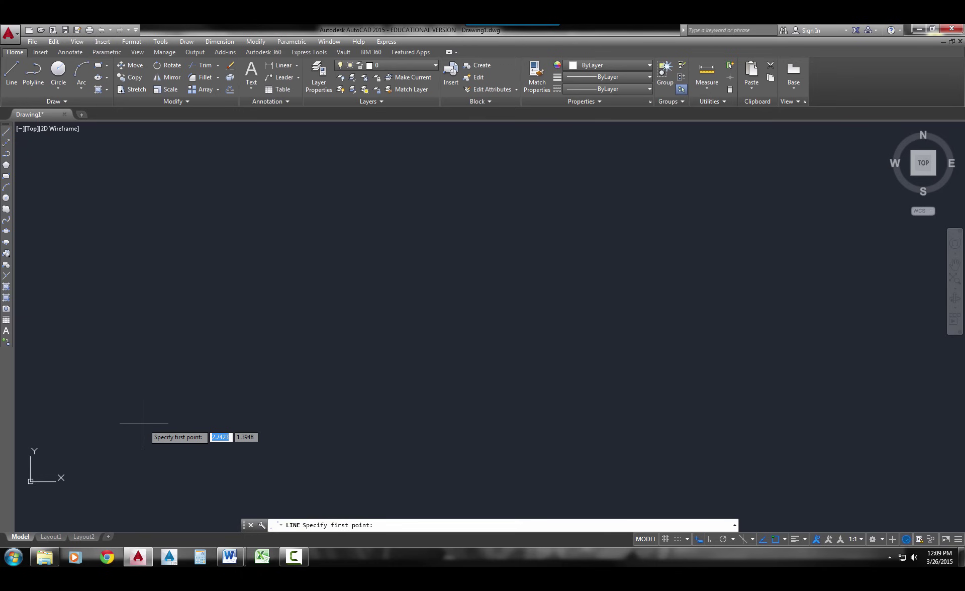
type("2")
key("Tab")
type("2")
key("Return")
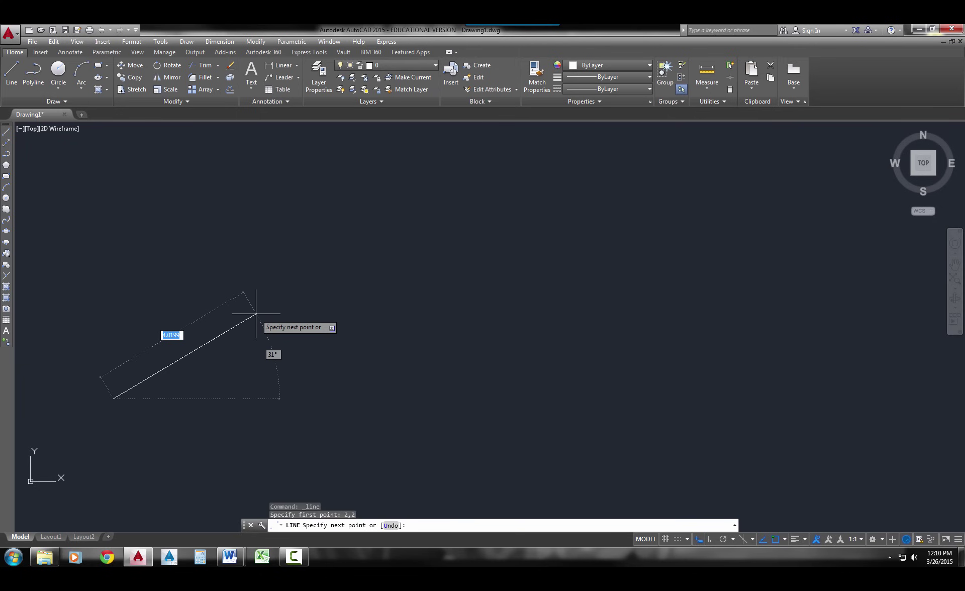
Turn on Ortho with F8 and draw a 10-unit segment
key("F8")
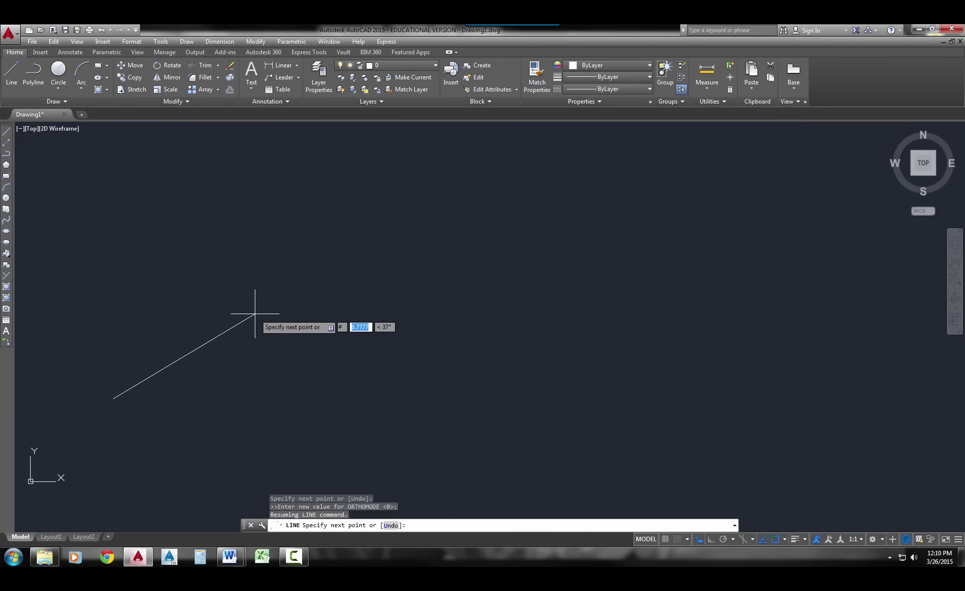
type("10")
key("Tab")
type("2")
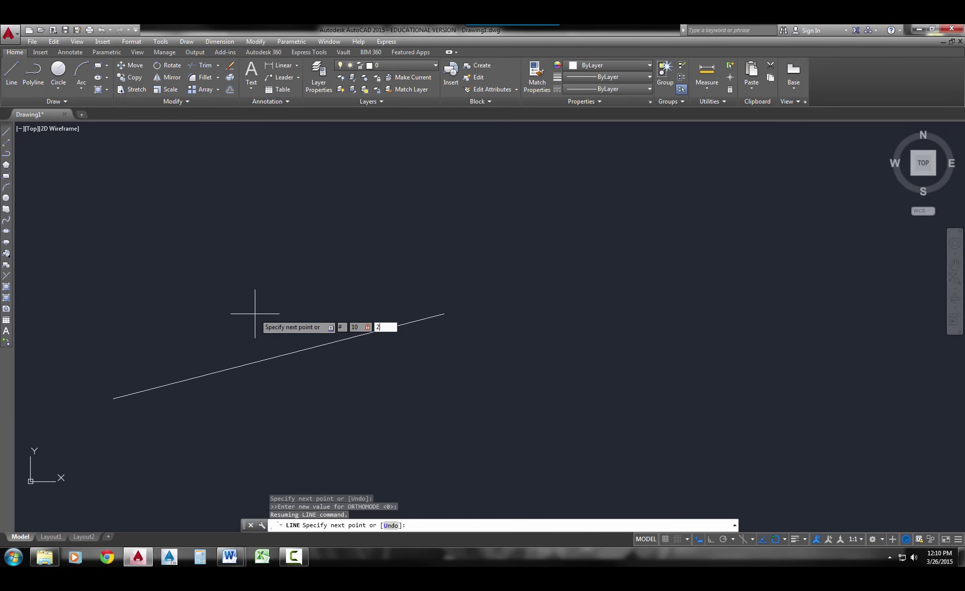
key("Return")
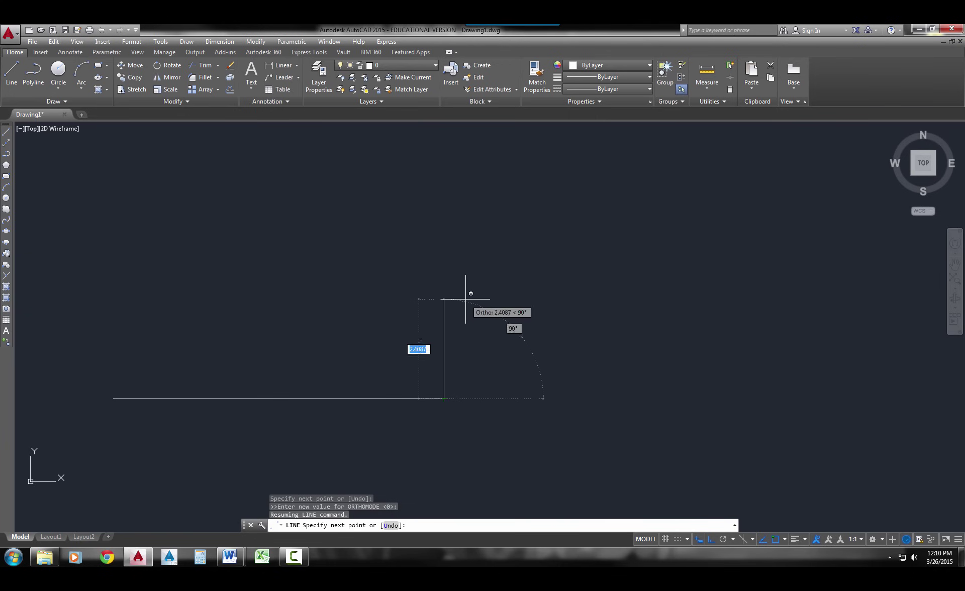
Draw the vertical line to absolute point #10,8 and end the LINE command
type("#")
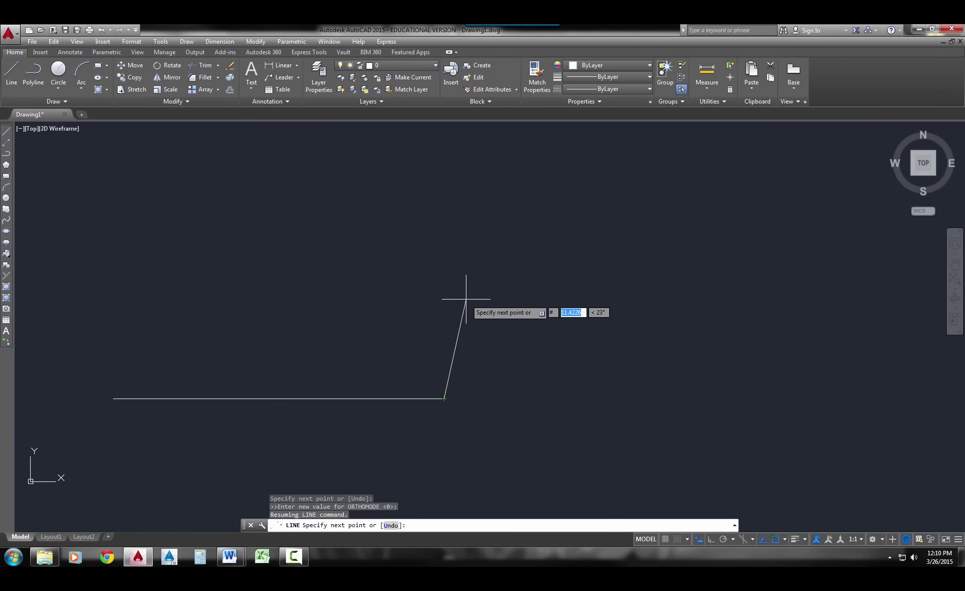
type("10")
key("Tab")
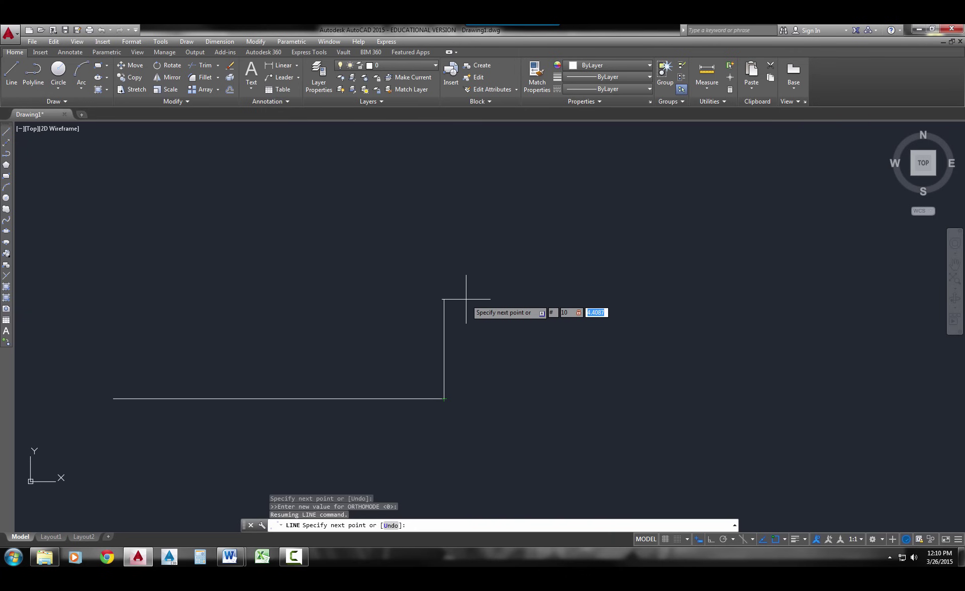
type("8")
key("Return")
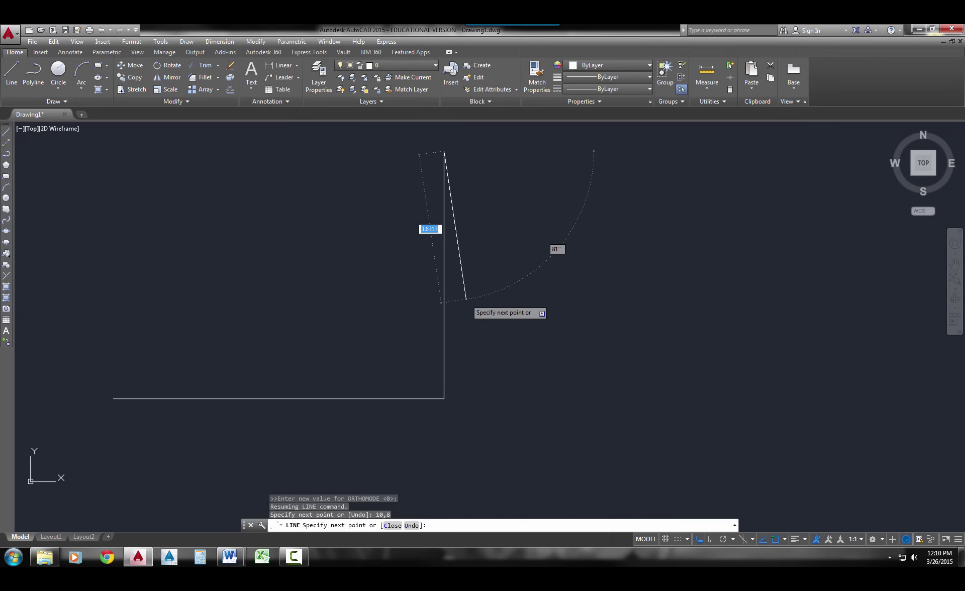
key("Return")
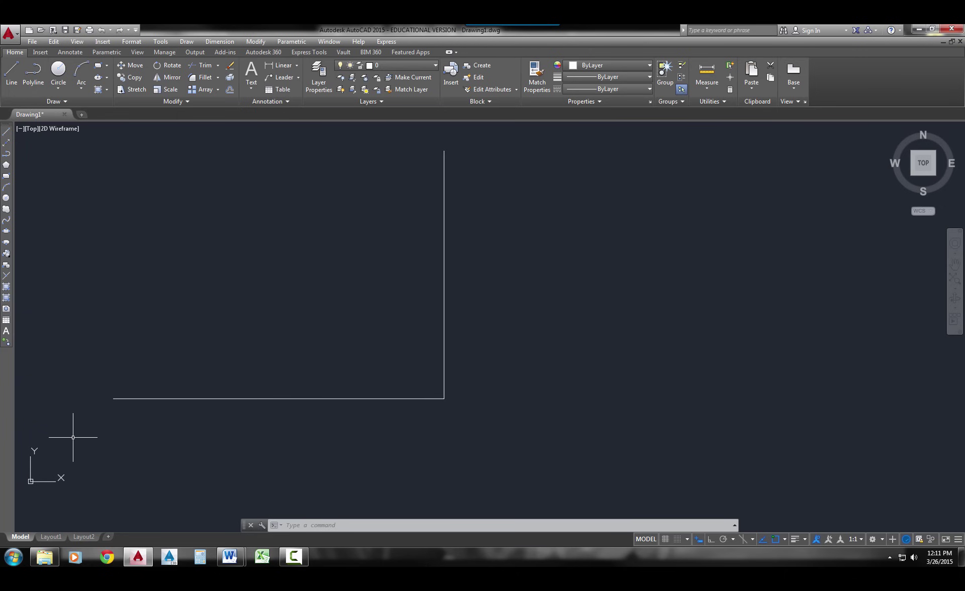
Pan the view slightly and start a new line from the Draw toolbar
middle_click_drag(133, 374, 186, 393)
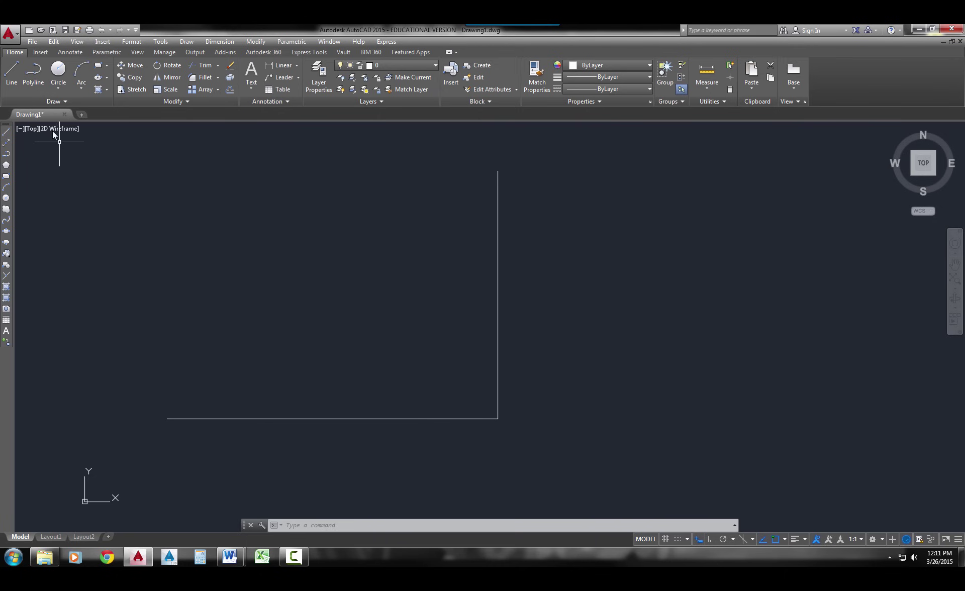
left_click(6, 132)
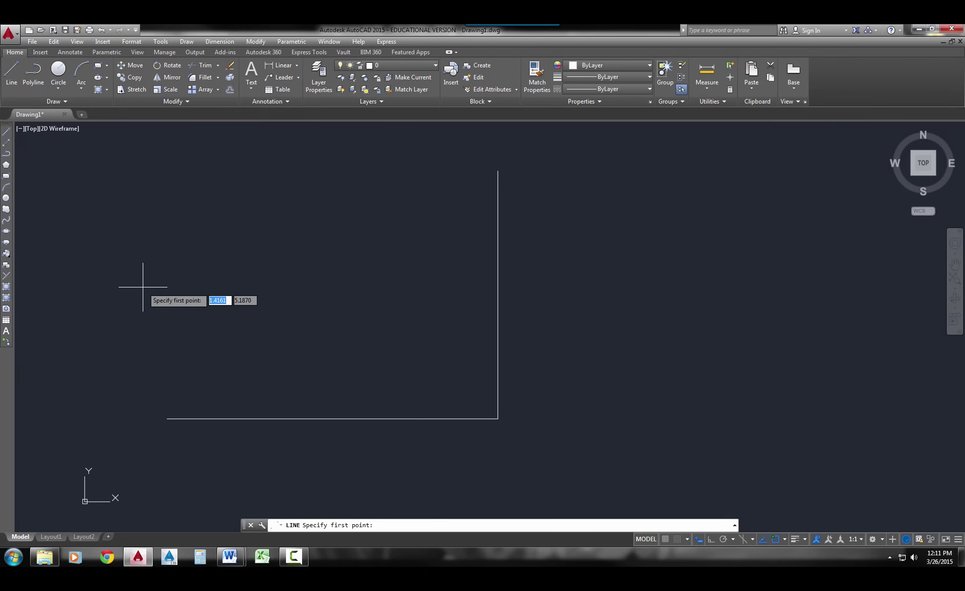
Set the line's first point at absolute coordinates 2,3
type("2")
key("Tab")
type("3")
key("Return")
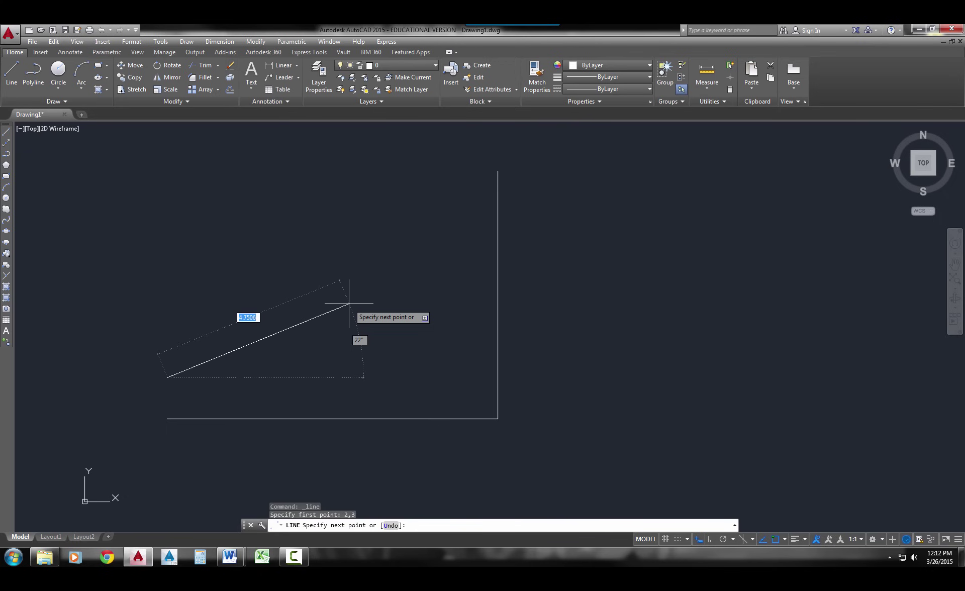
Draw relative segments @7,0 and @0,5: 7 units right, then 5 units up
type("7")
key("Tab")
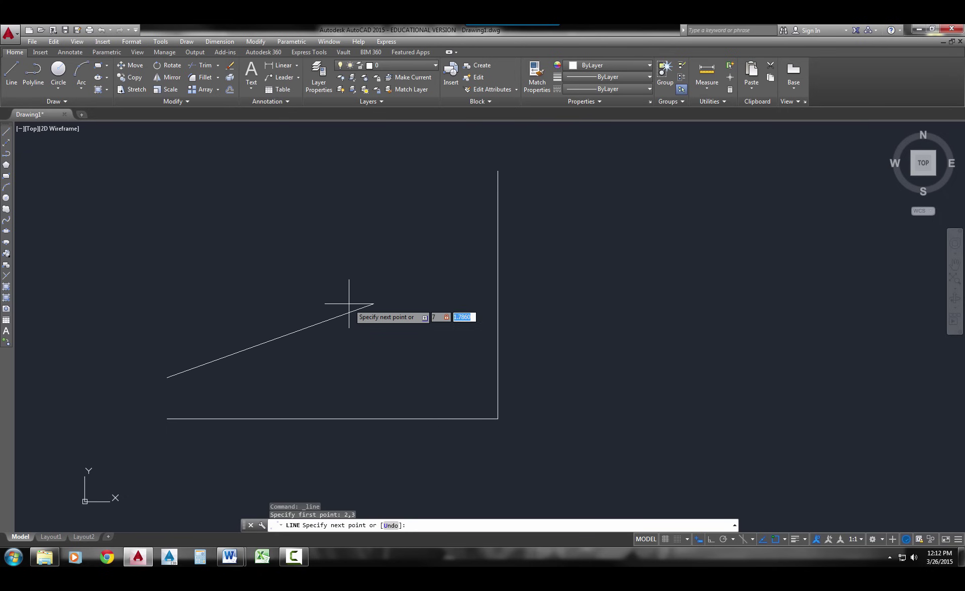
type("0")
key("Return")
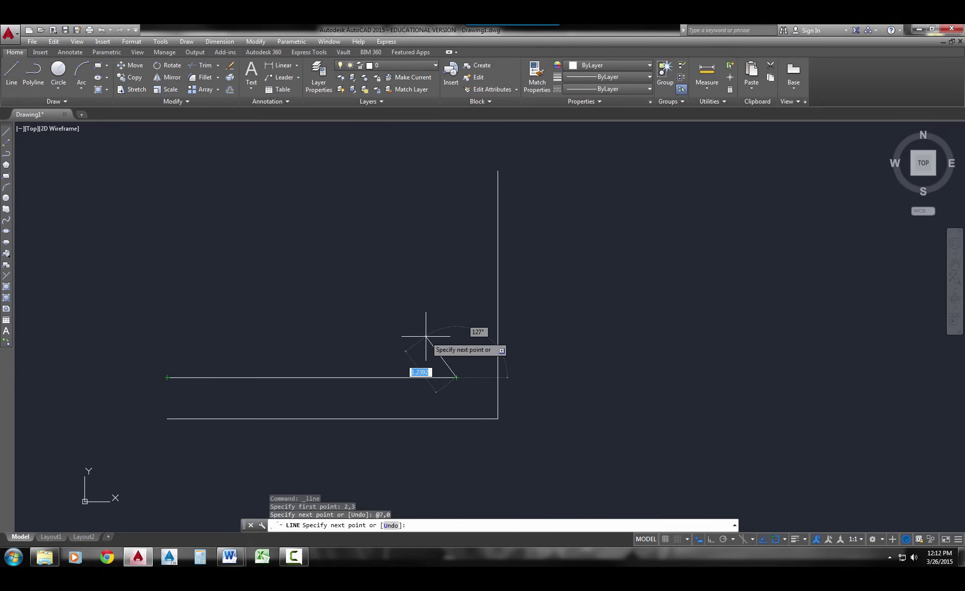
type("0")
key("Tab")
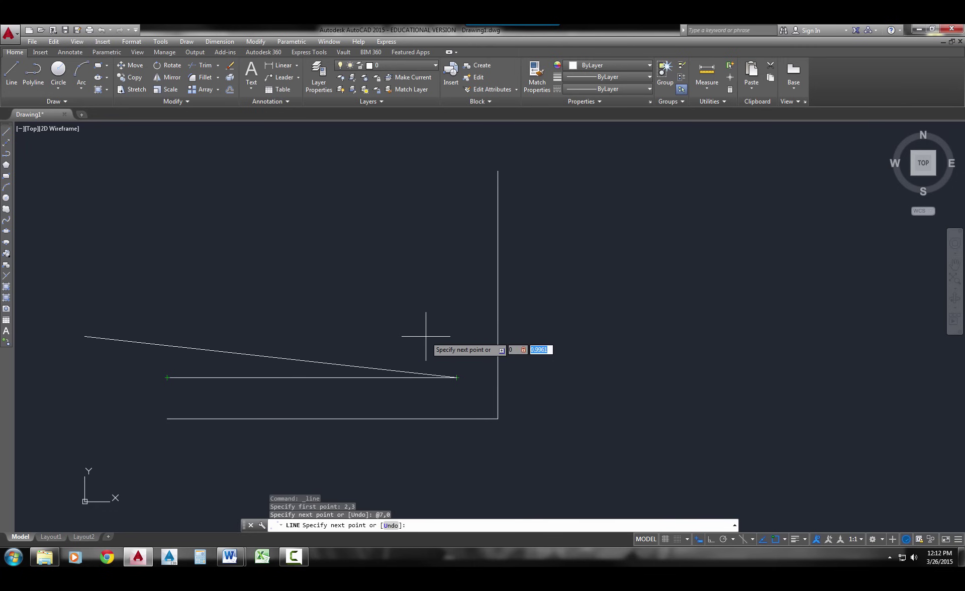
type("5")
key("Return")
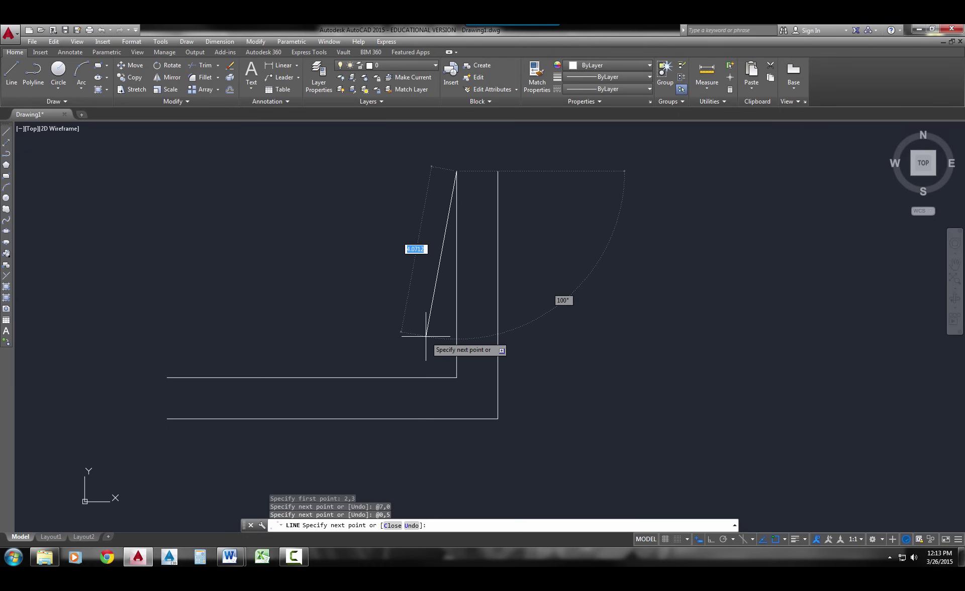
Add relative segments 0.5 units left and 0.1 units down, then end LINE
type("-")
type(".5")
key("Tab")
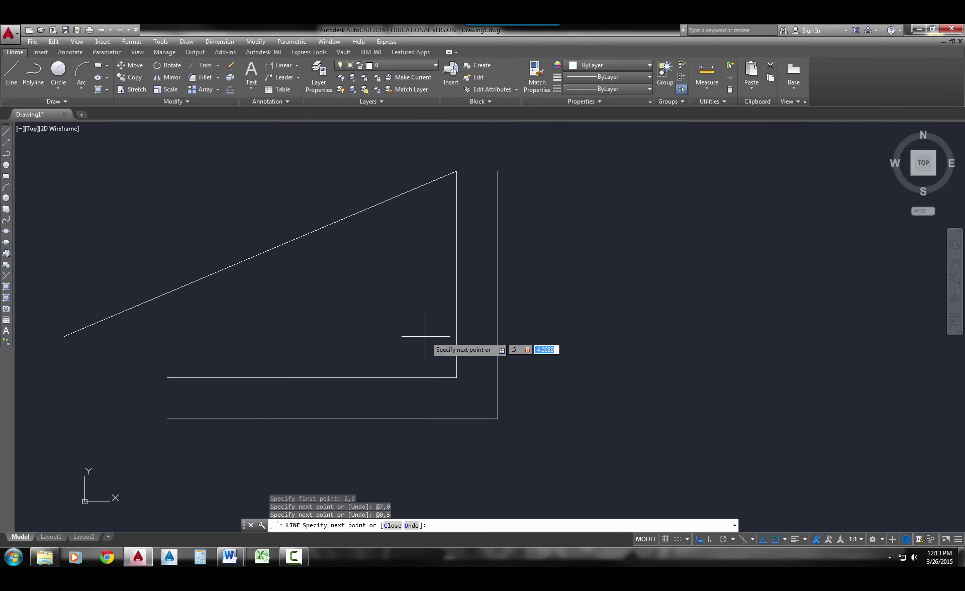
type("0")
key("Return")
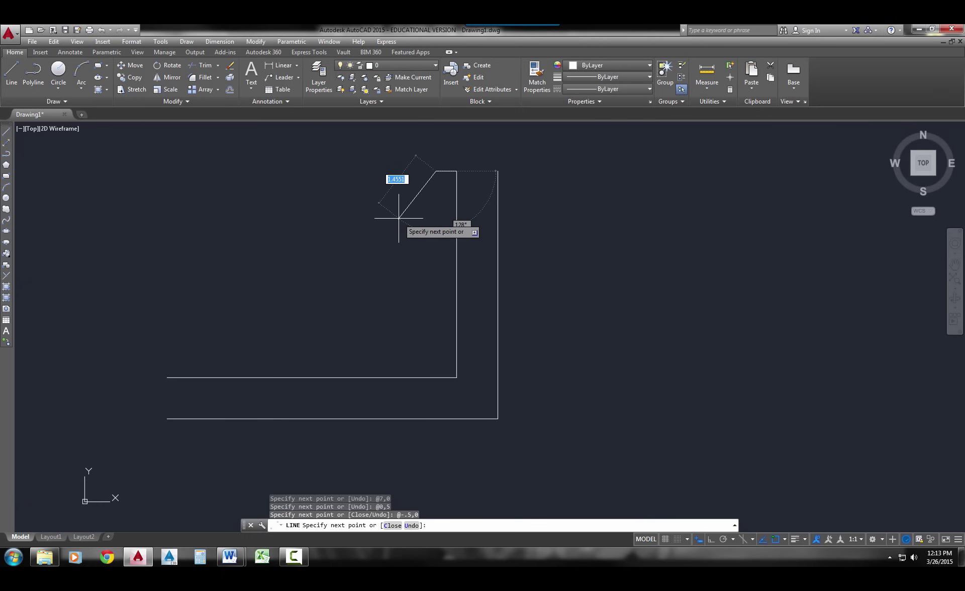
type("0")
key("Tab")
type("-1")
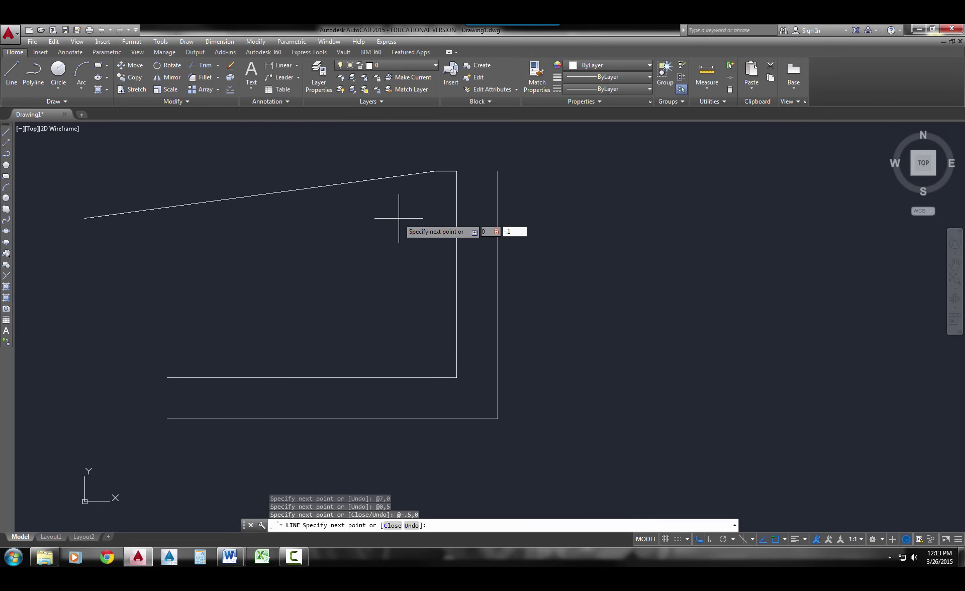
key("Return")
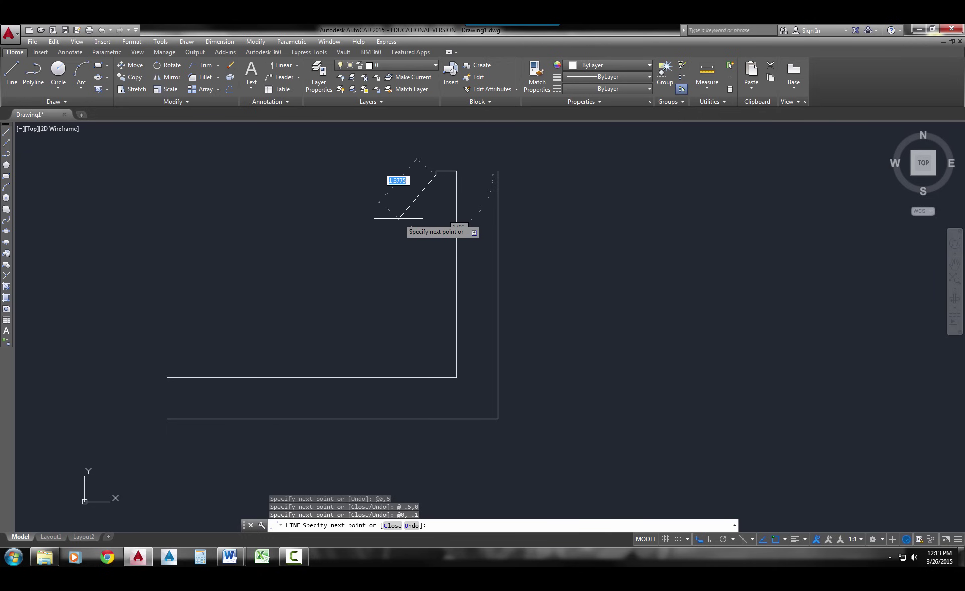
key("Return")
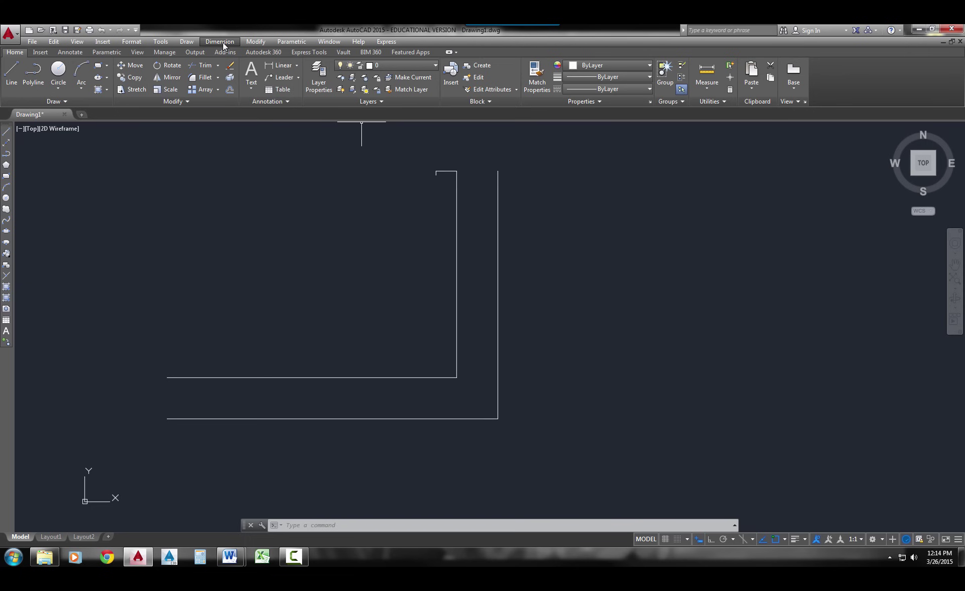
Start a line from the Draw menu with its first point at 2,4
left_click(186, 42)
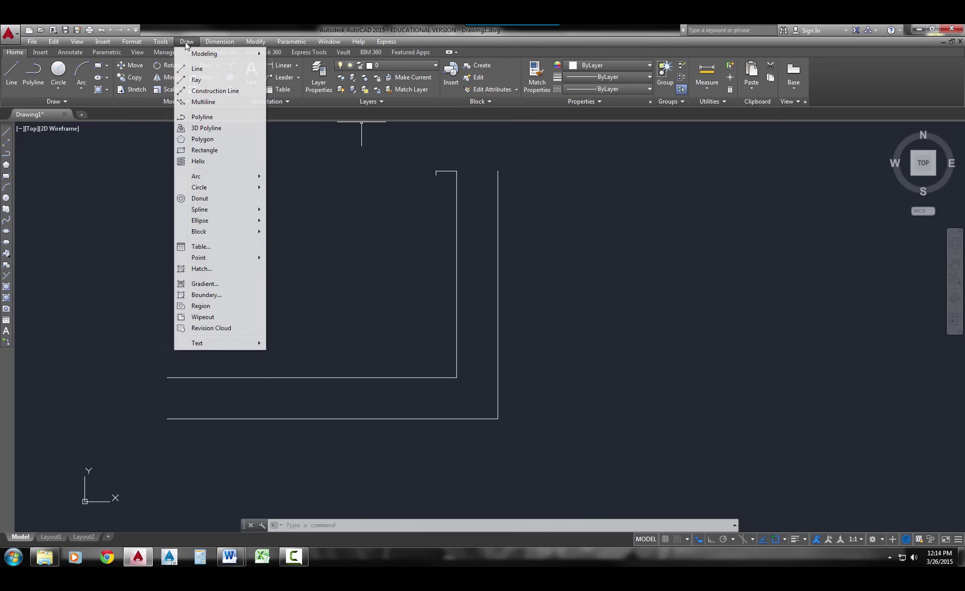
left_click(197, 71)
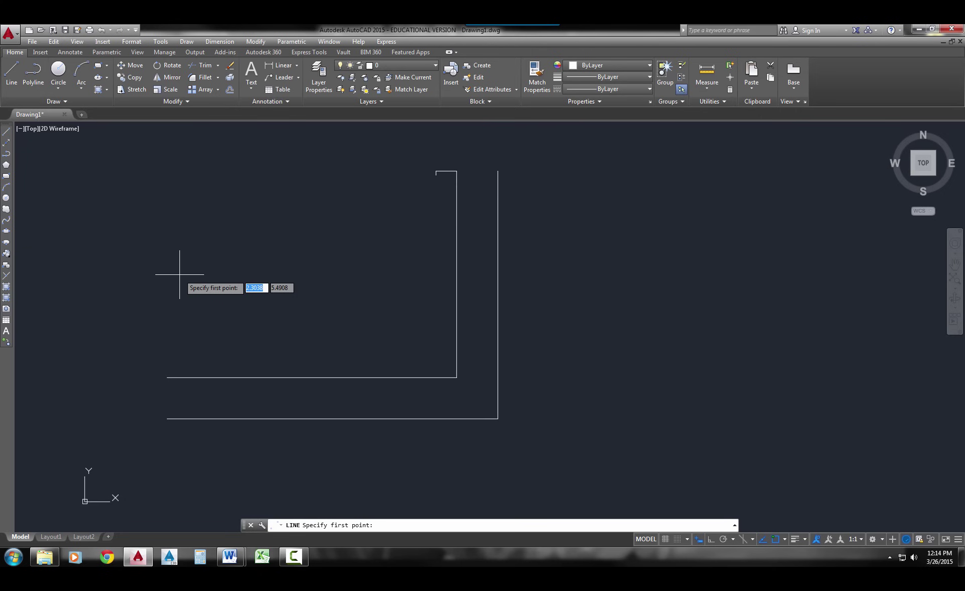
type("2")
key("Tab")
type("4")
key("Return")
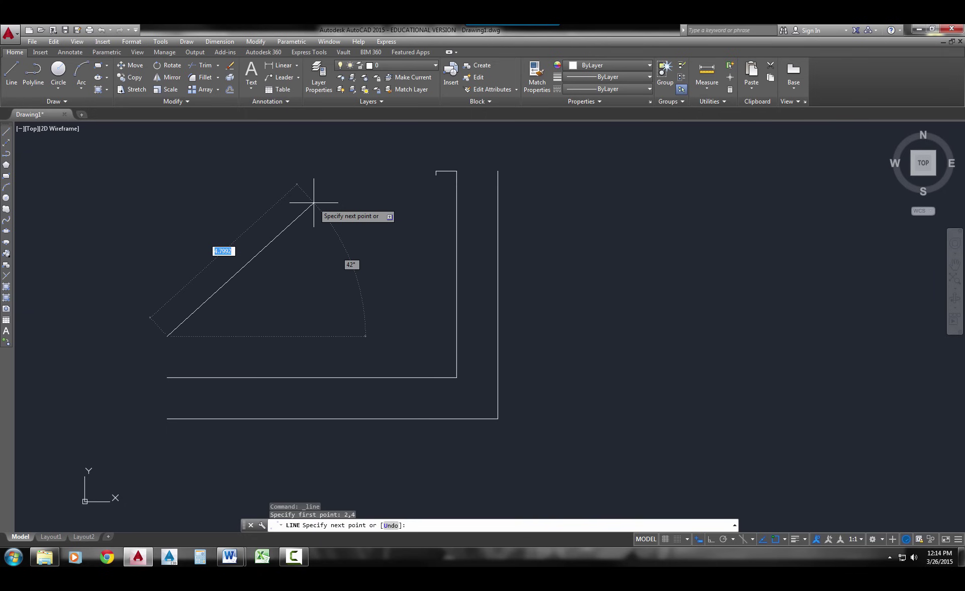
Draw polar segments of 6 units at 0° and 4 units at 90°, then end LINE
type("6")
key("Tab")
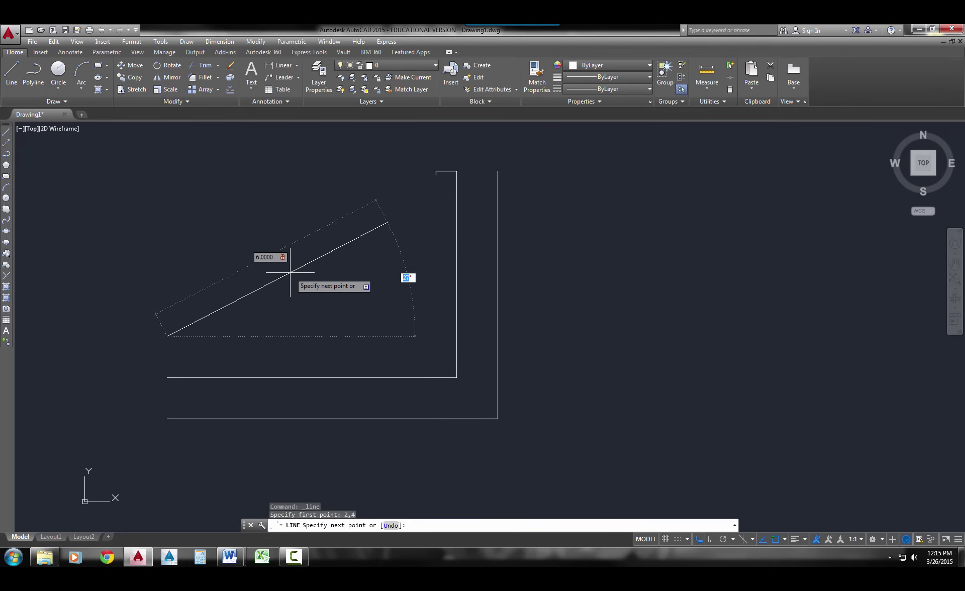
type("0")
key("Return")
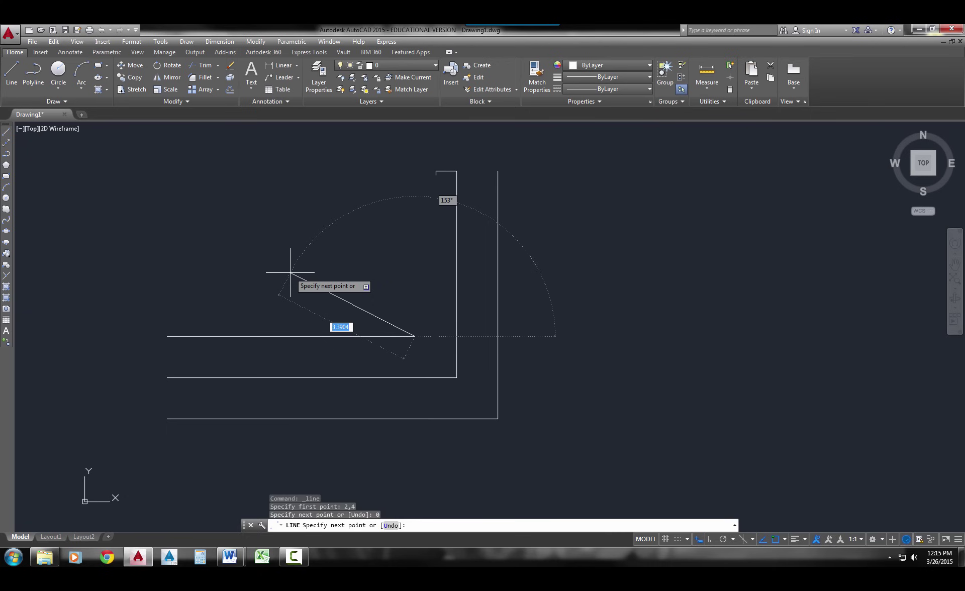
type("4")
key("Tab")
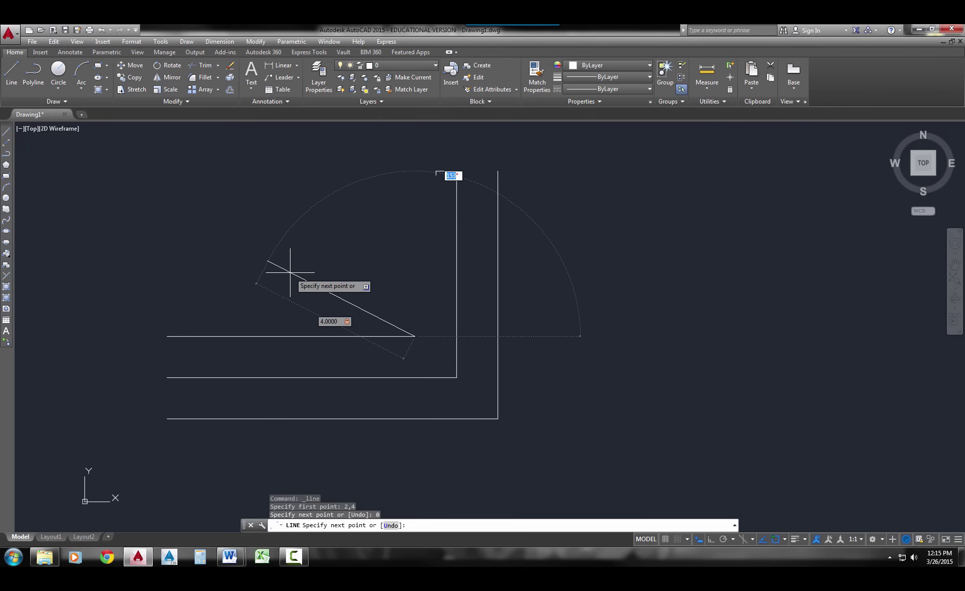
type("90")
key("Return")
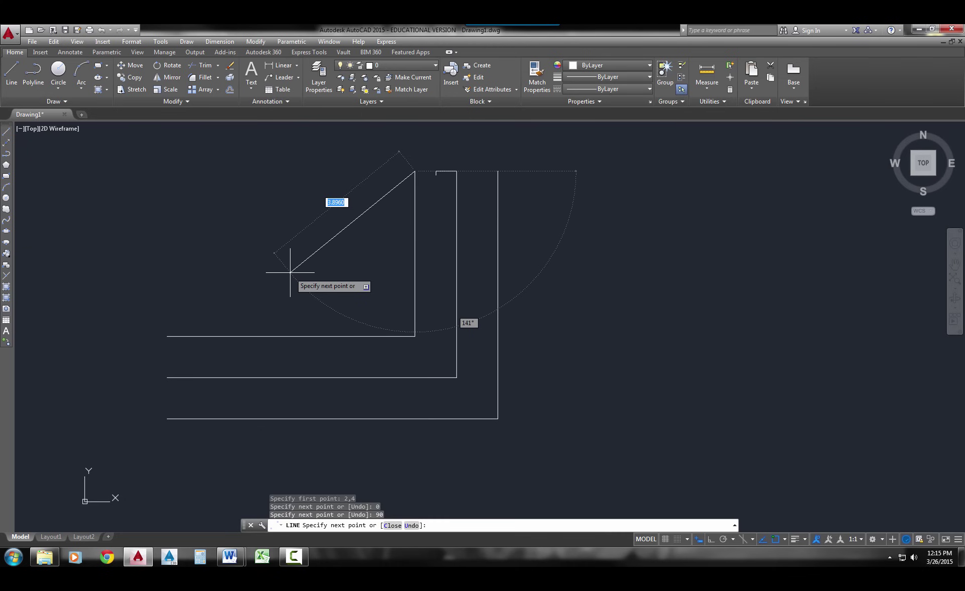
key("Return")
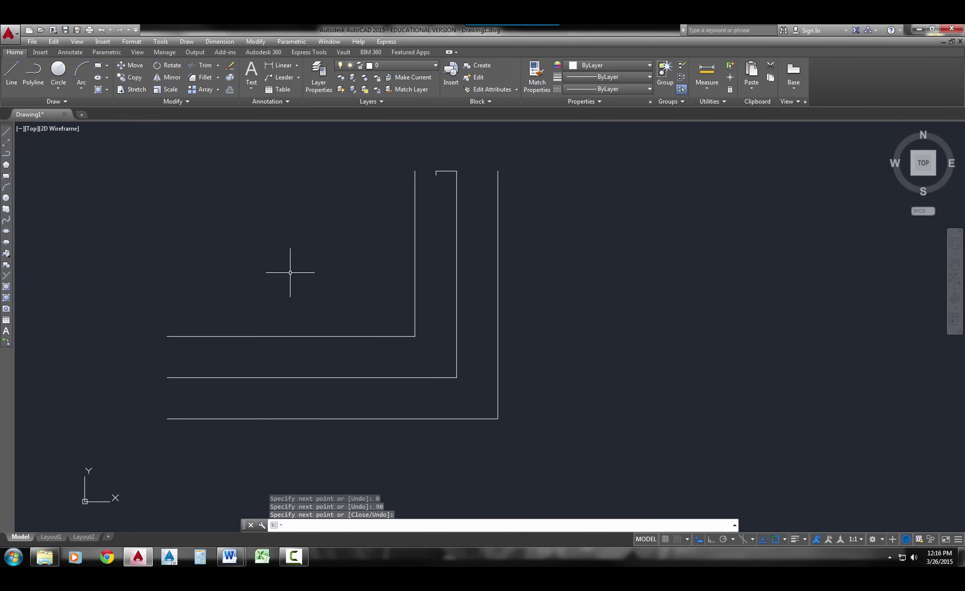
Rerun LINE with Enter and set its first point at 2,5
key("Return")
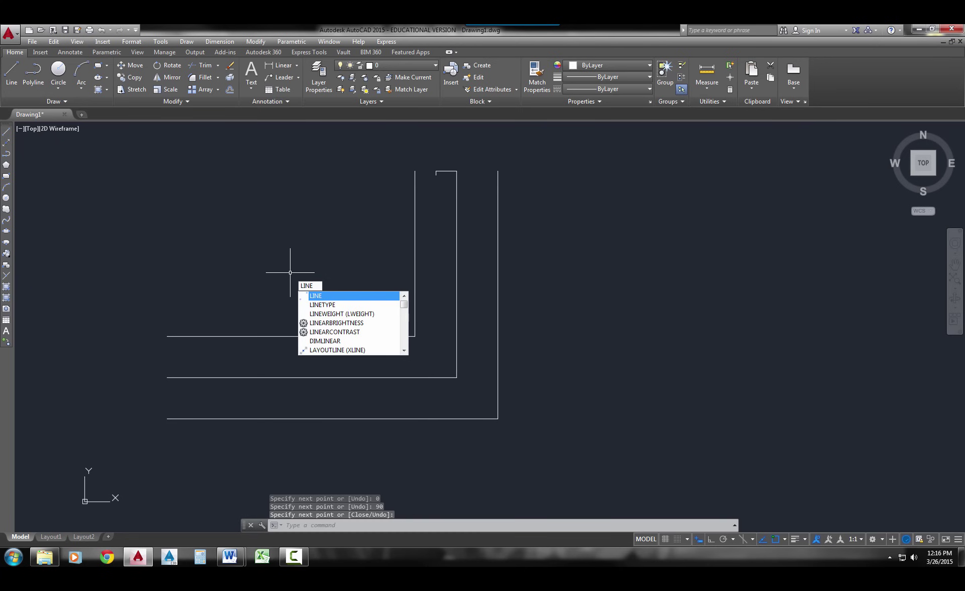
key("Return")
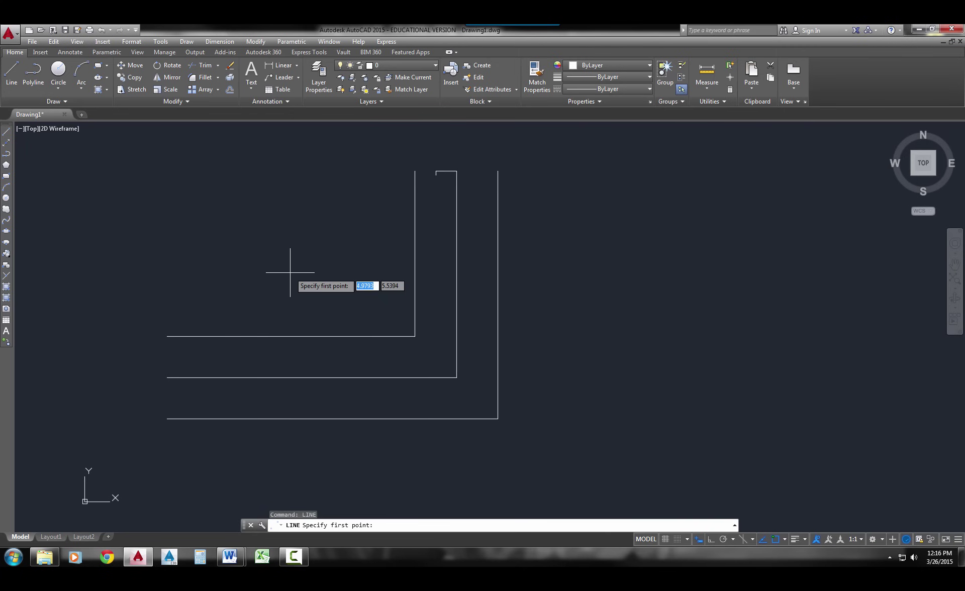
type("2")
key("Tab")
type("5")
key("Return")
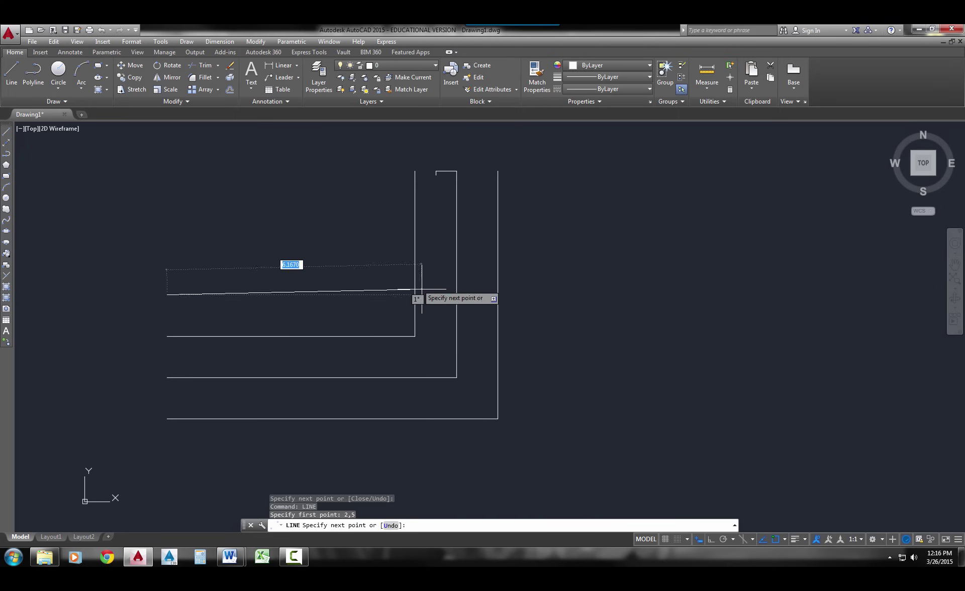
With Ortho on, draw 5 units right and 3 units up, then end LINE
left_click(712, 541)
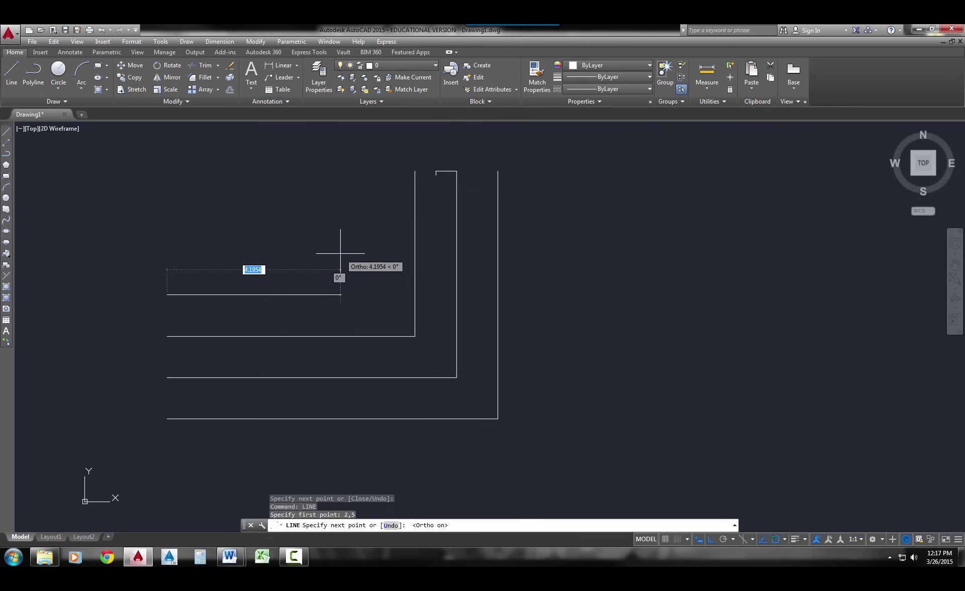
type("5")
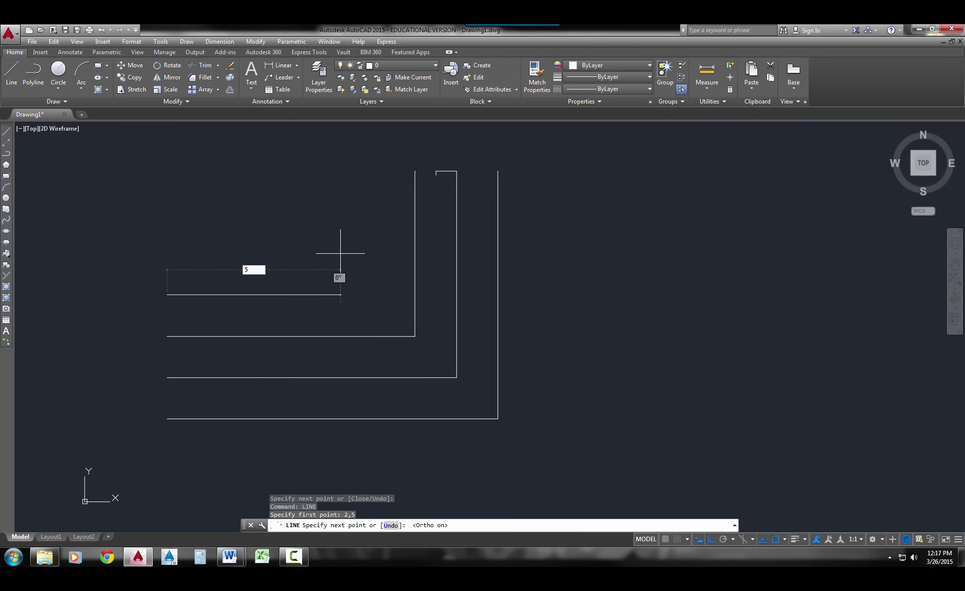
key("Return")
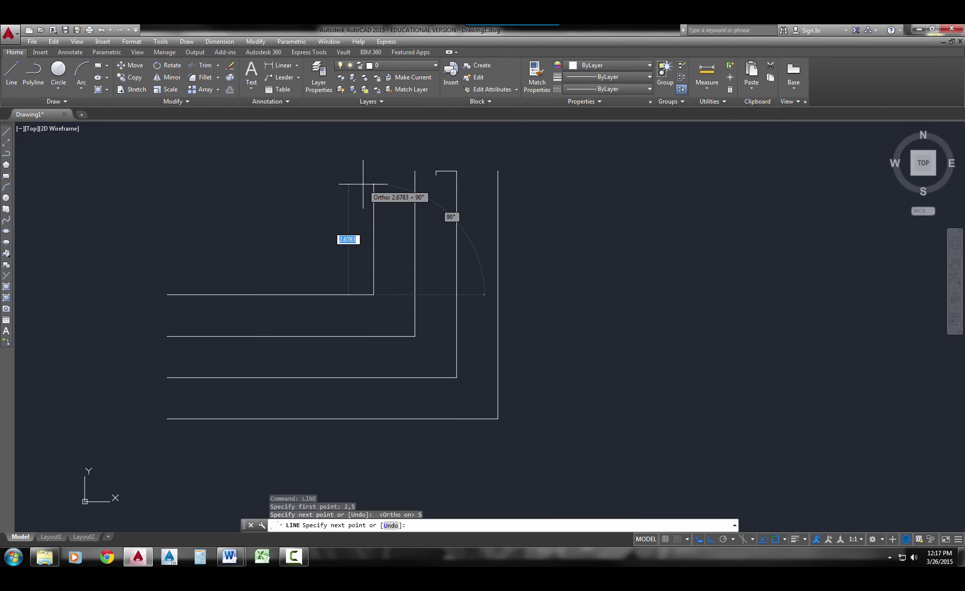
type("3")
key("Return")
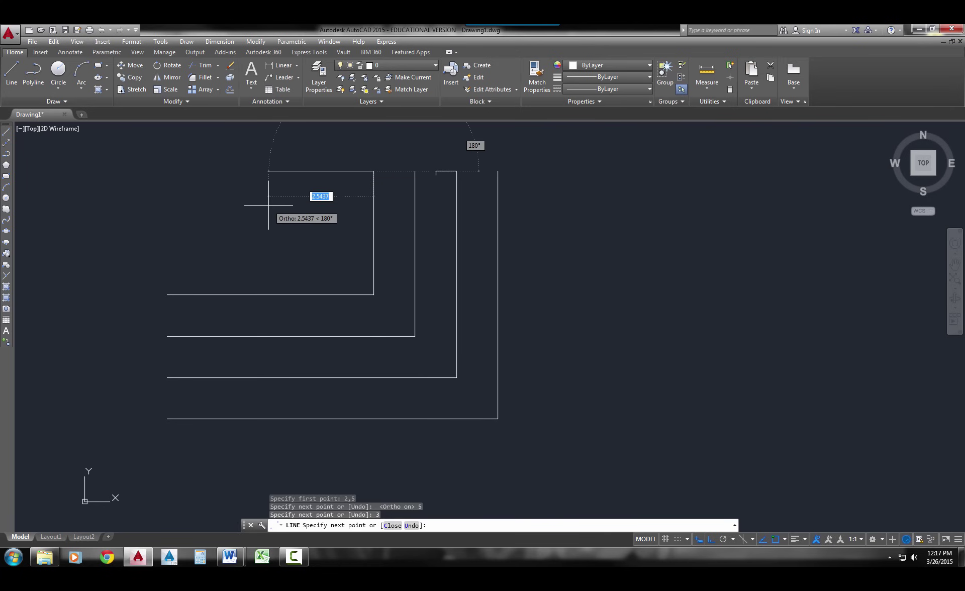
key("Return")
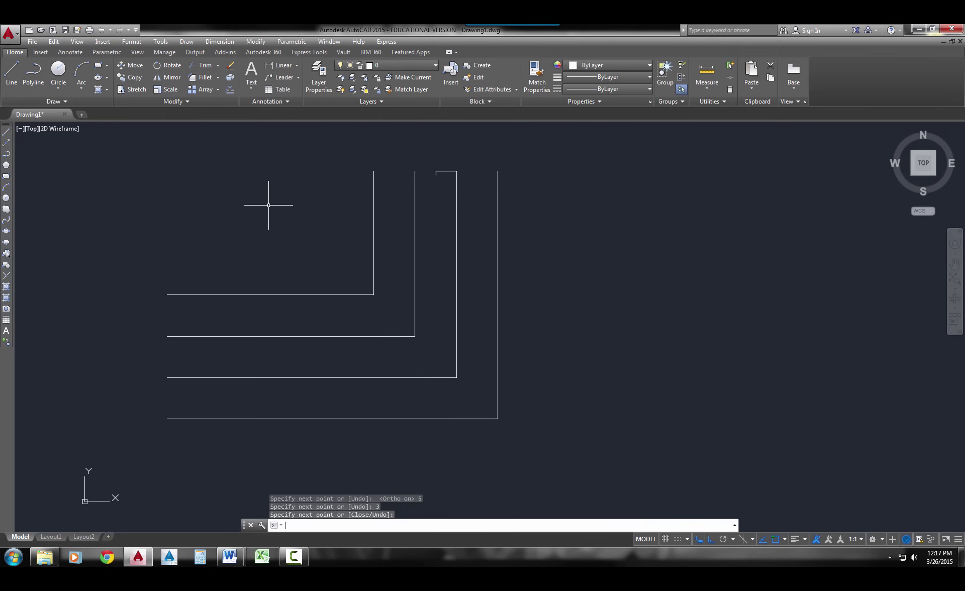
Start a line at 2,6 with the L command, switching Ortho off so Polar tracking guides it
type("L")
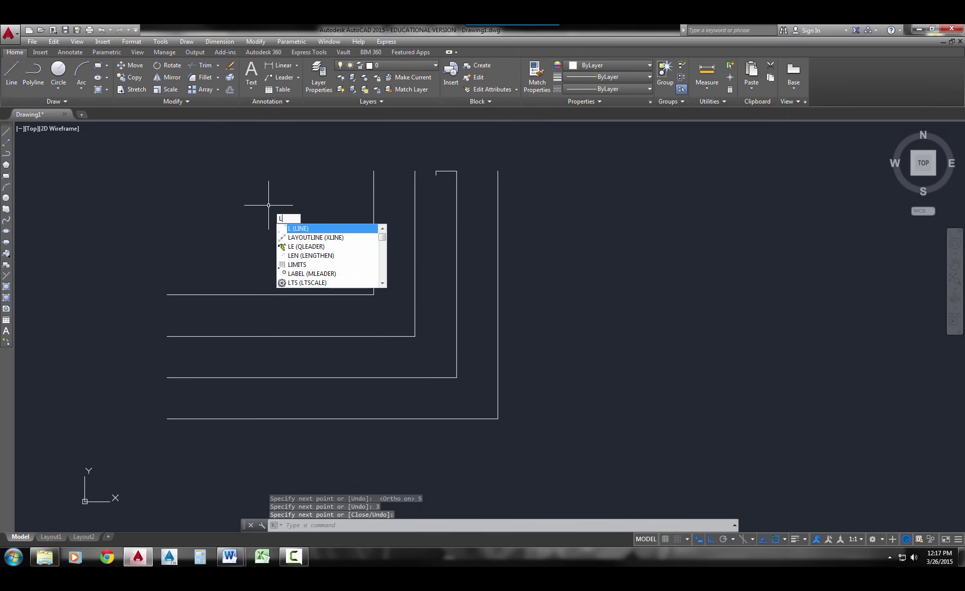
key("Return")
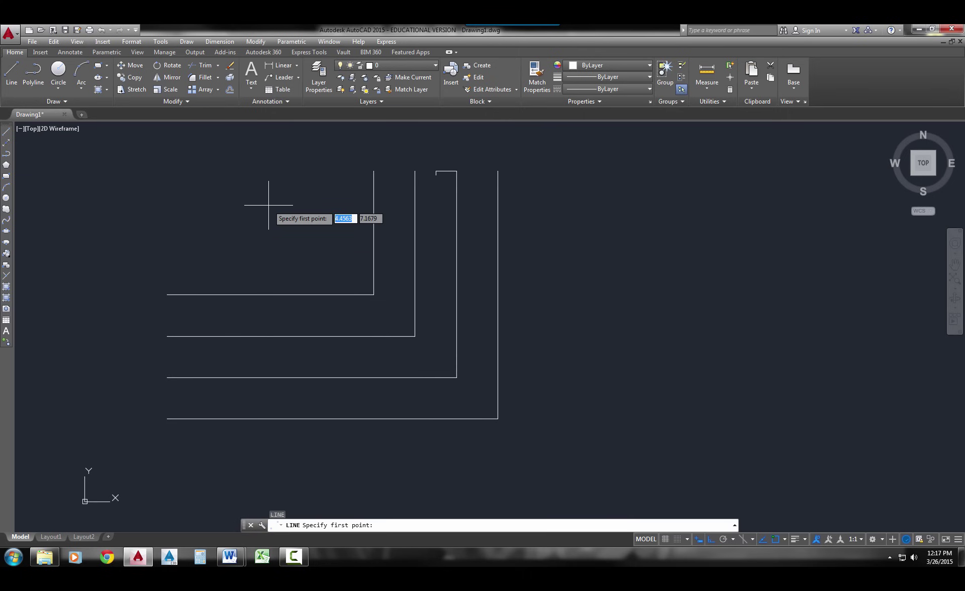
type("2,6")
key("Return")
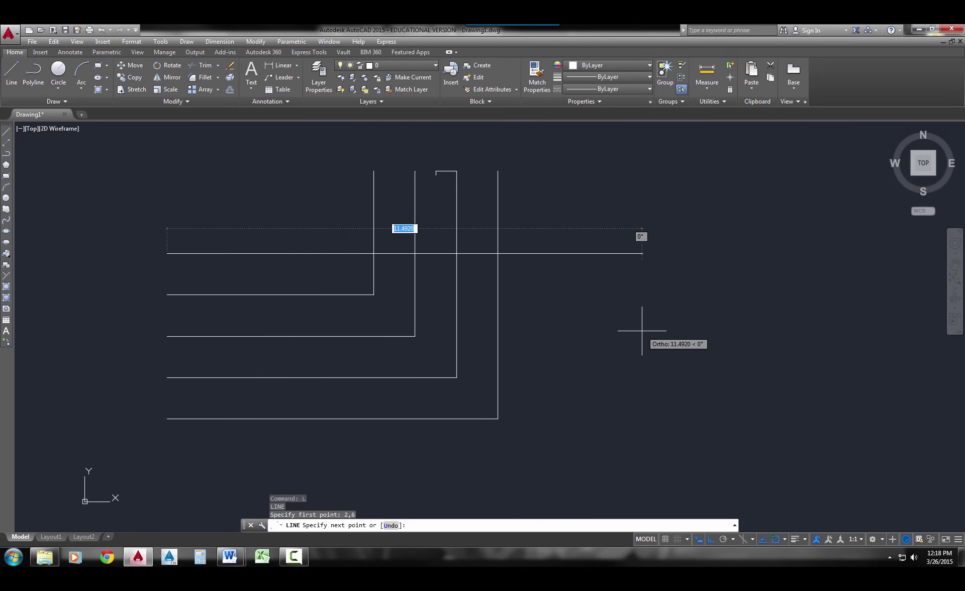
left_click(711, 540)
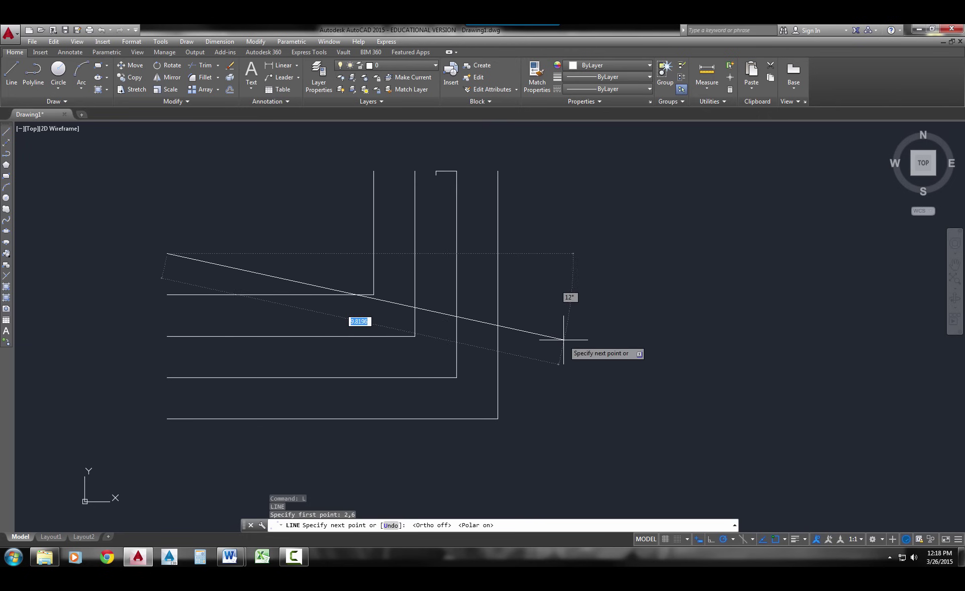
middle_click_drag(310, 269, 328, 282)
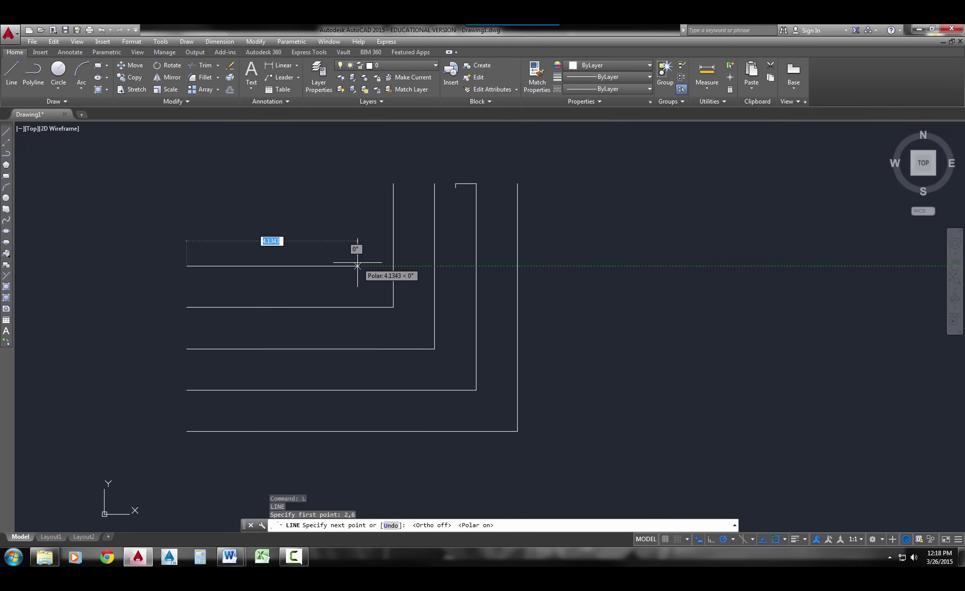
Draw a 4-unit segment along 0° and a 2-unit segment along 90°, then end the line
type("4")
key("Return")
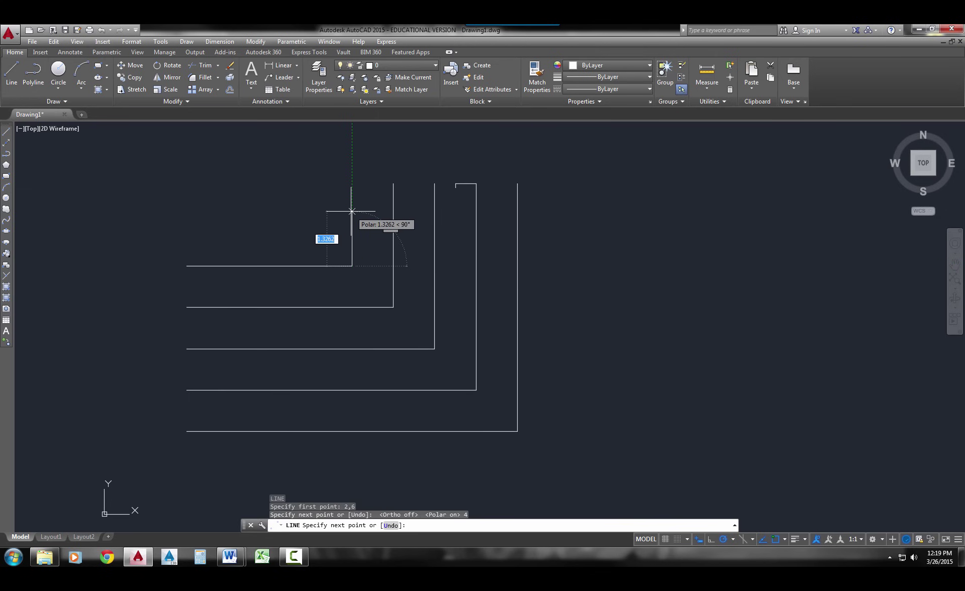
type("2")
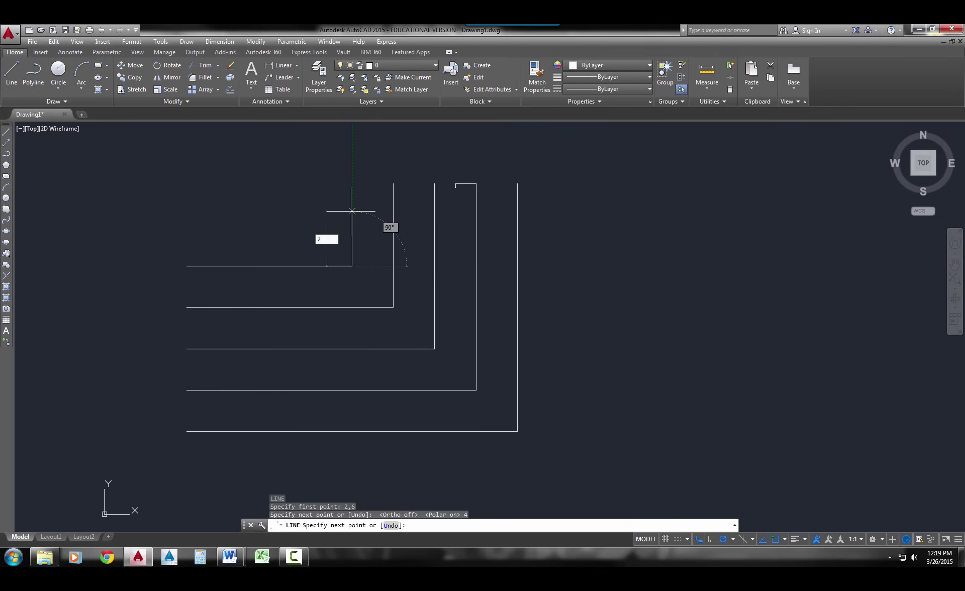
key("Return")
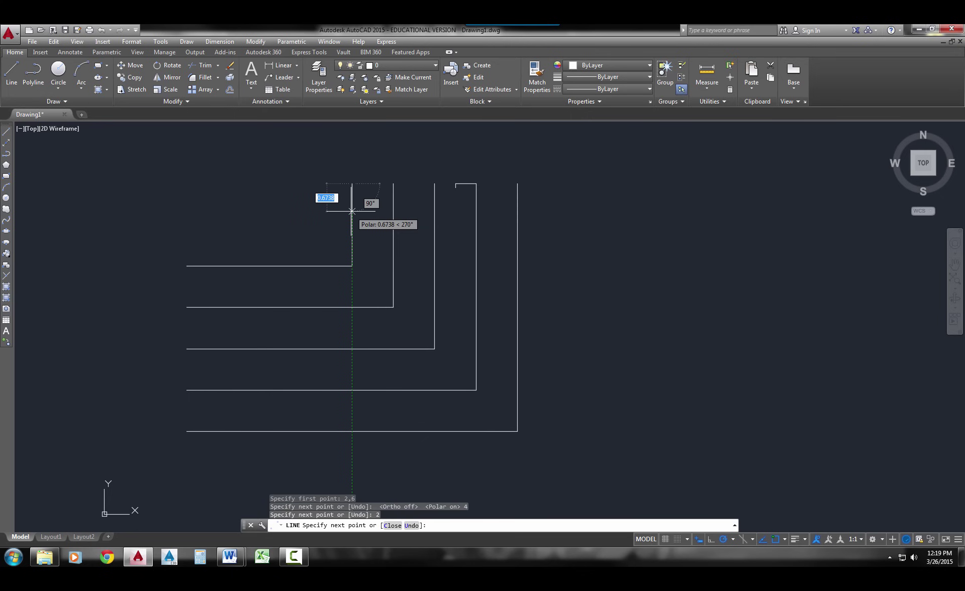
key("Return")
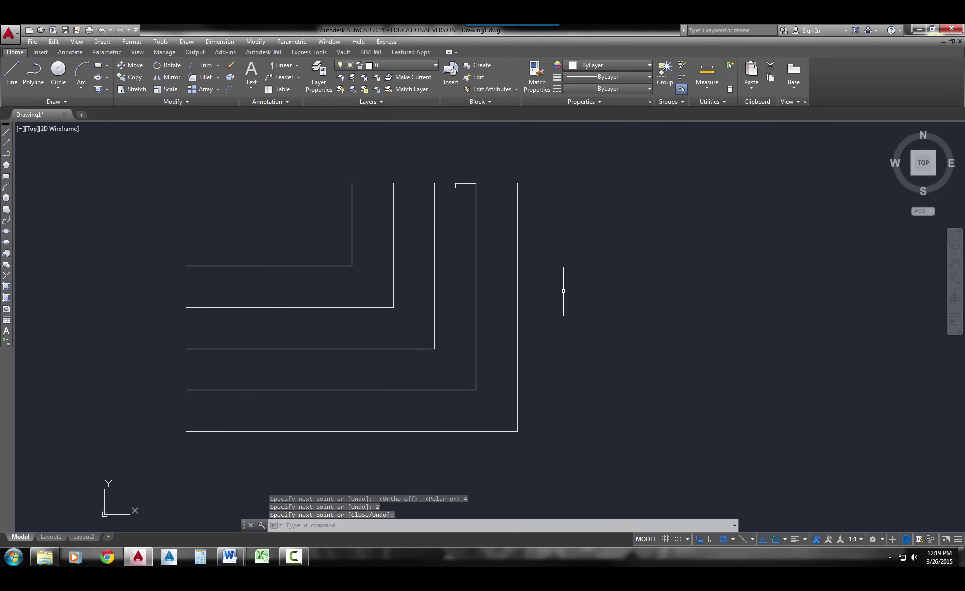